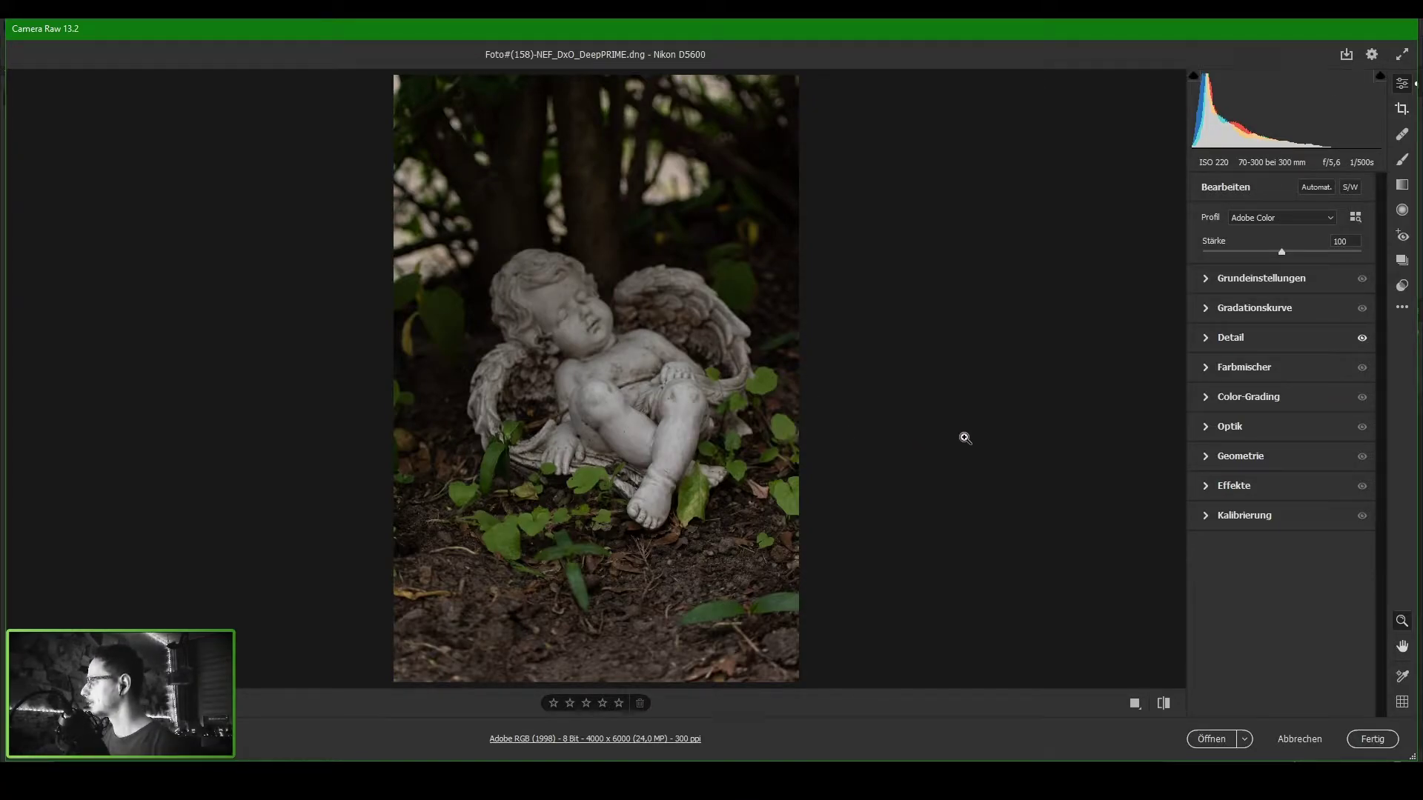
Draw a radial filter ellipse on the angel photo in Camera Raw
click(1210, 286)
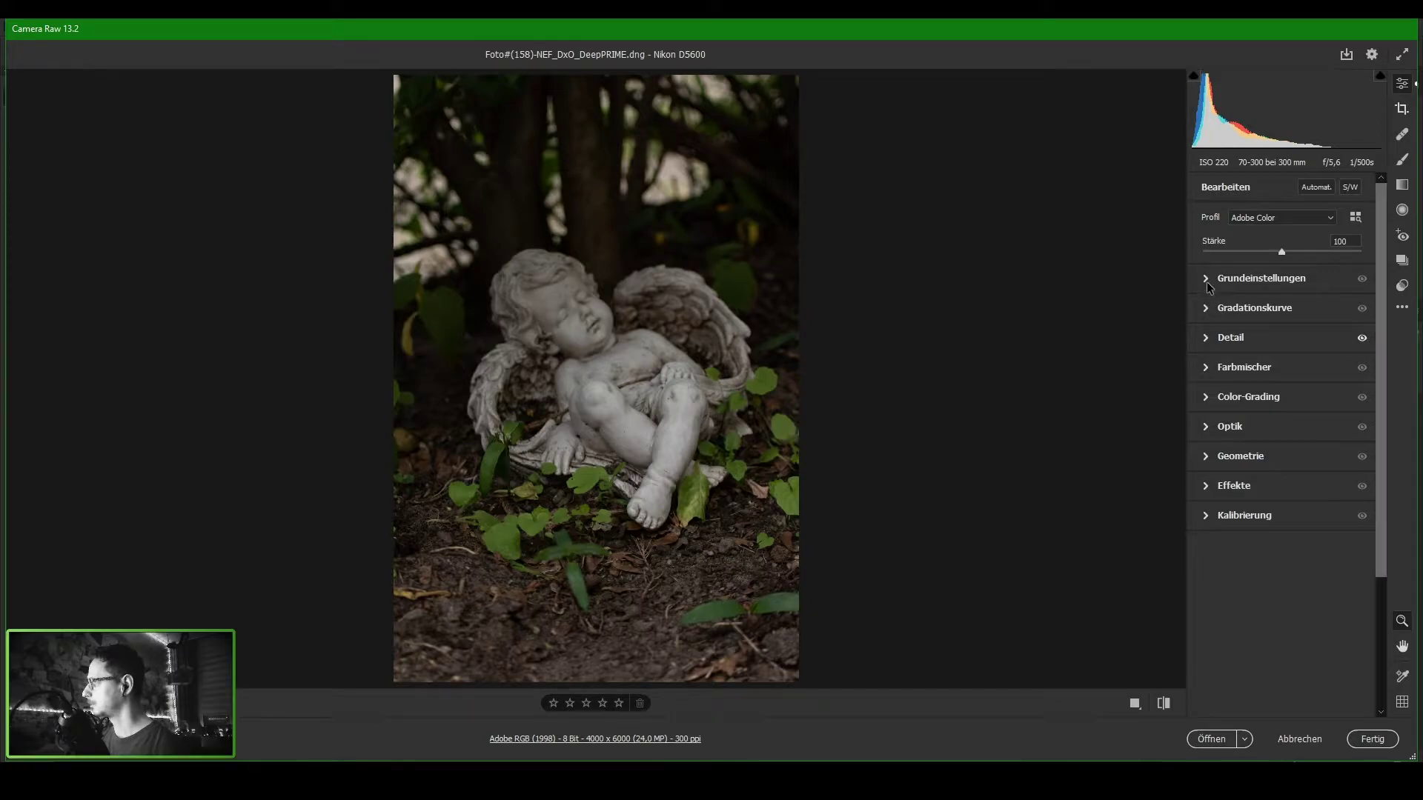
click(1210, 283)
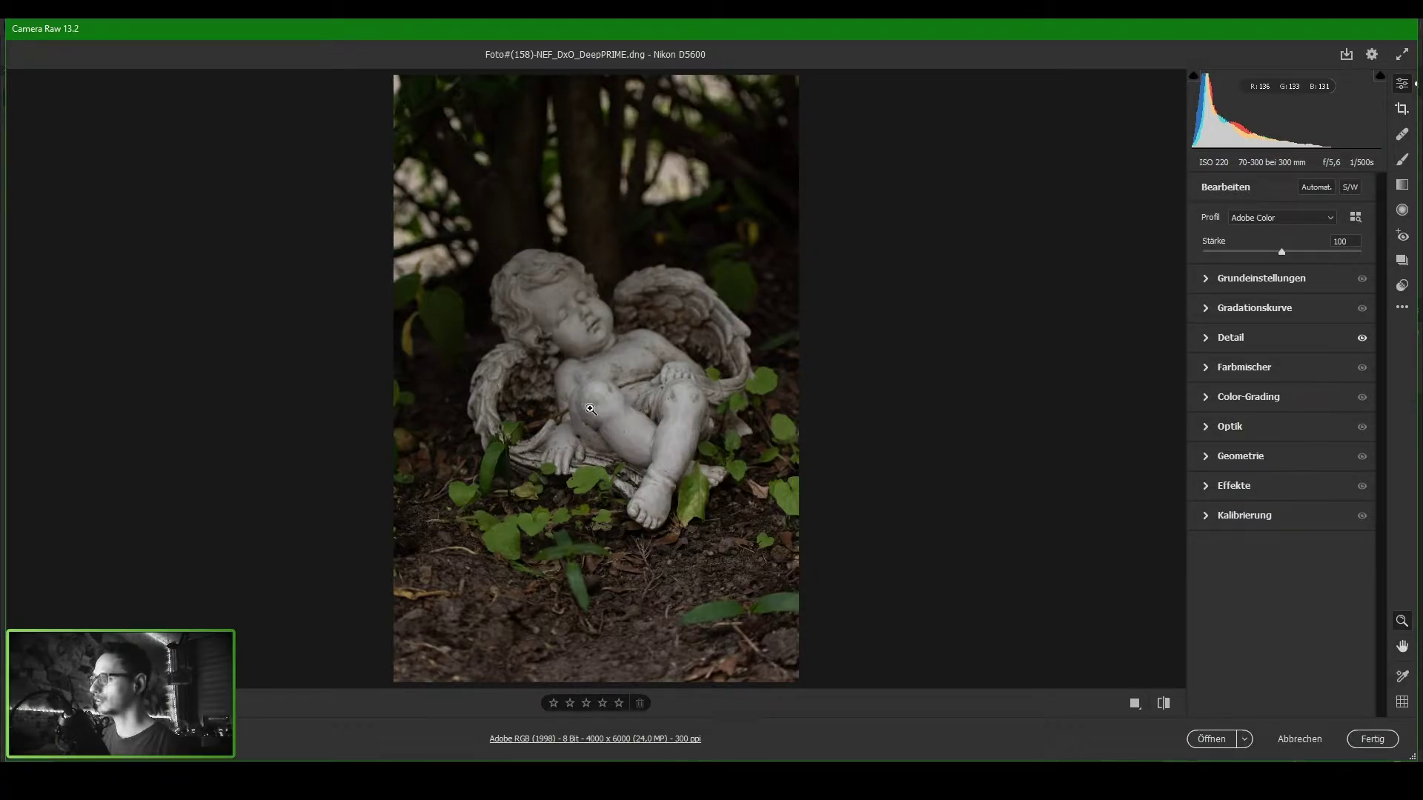
click(1404, 211)
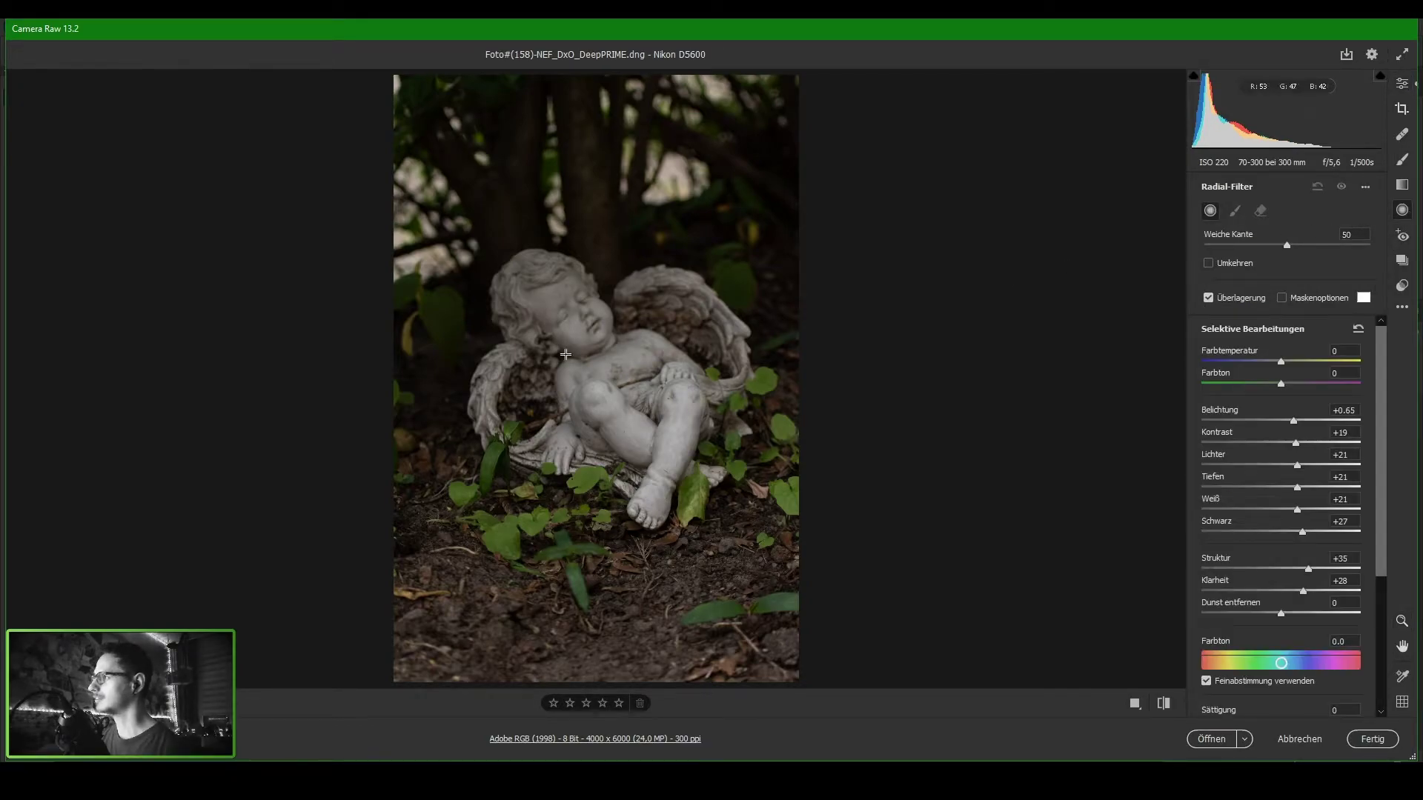
mouse_move(515, 292)
mouse_down()
mouse_move(665, 424)
mouse_move(628, 404)
mouse_up()
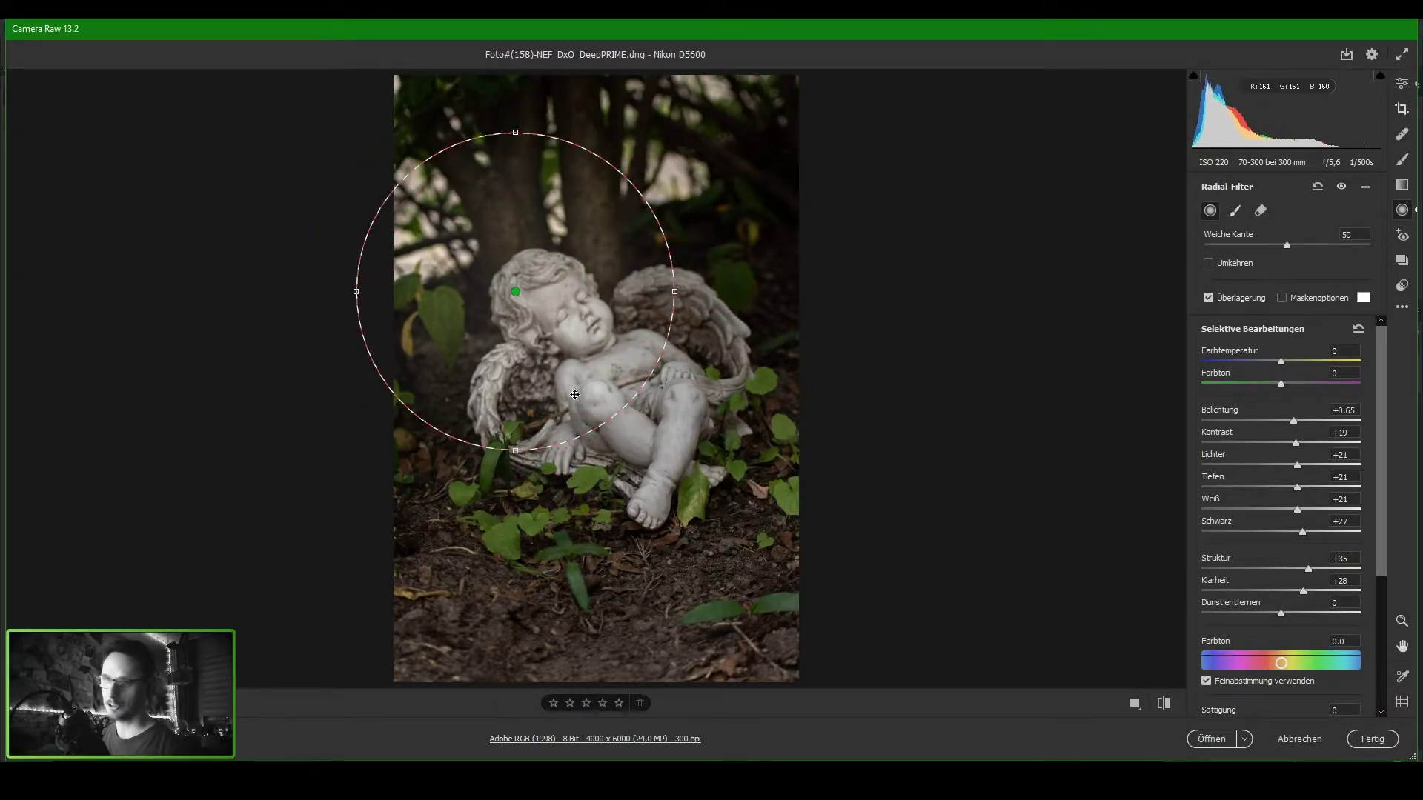
Move and resize the radial filter so it encloses the statue down to its feet
mouse_move(516, 293)
mouse_down()
mouse_move(638, 379)
mouse_move(599, 378)
mouse_up()
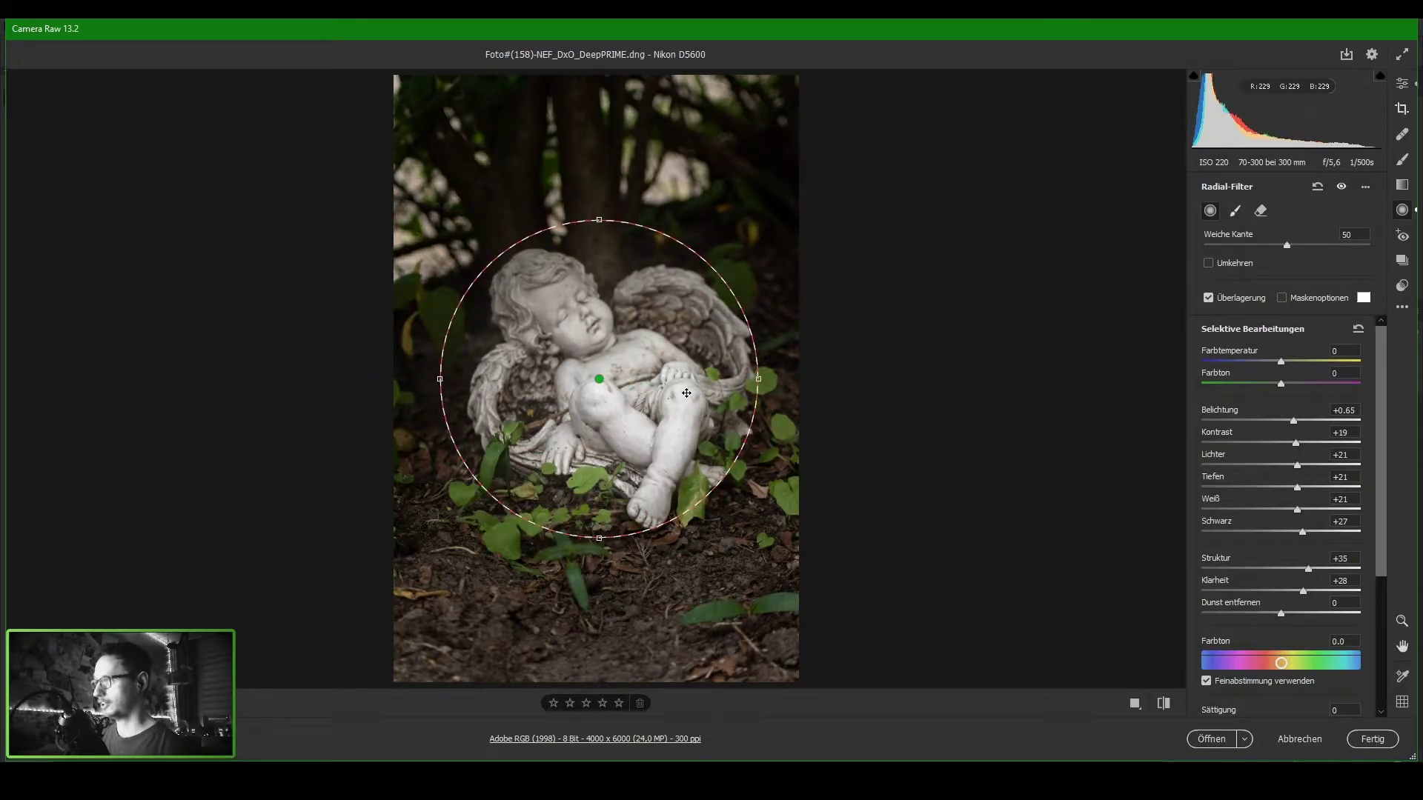
drag(756, 380, 767, 381)
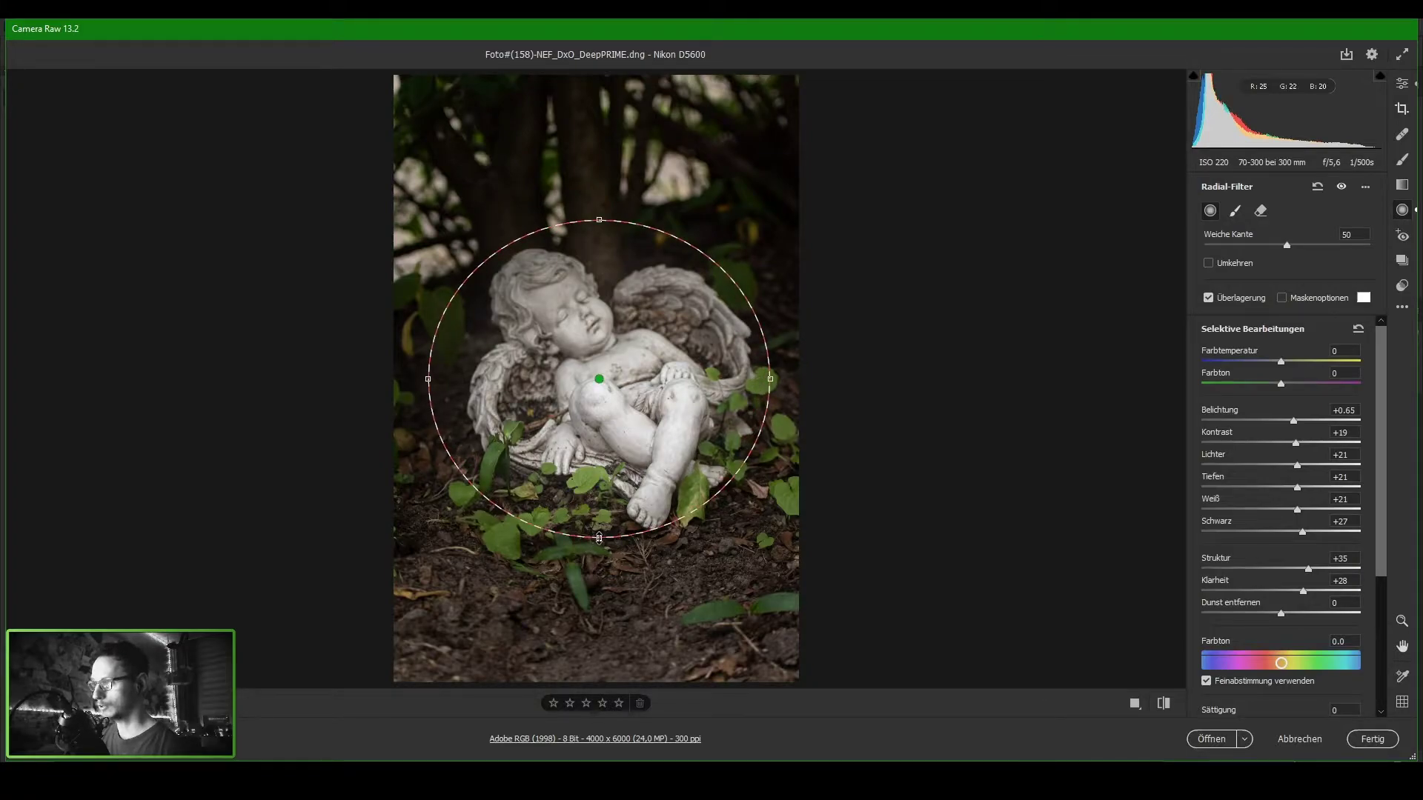
drag(599, 538, 600, 550)
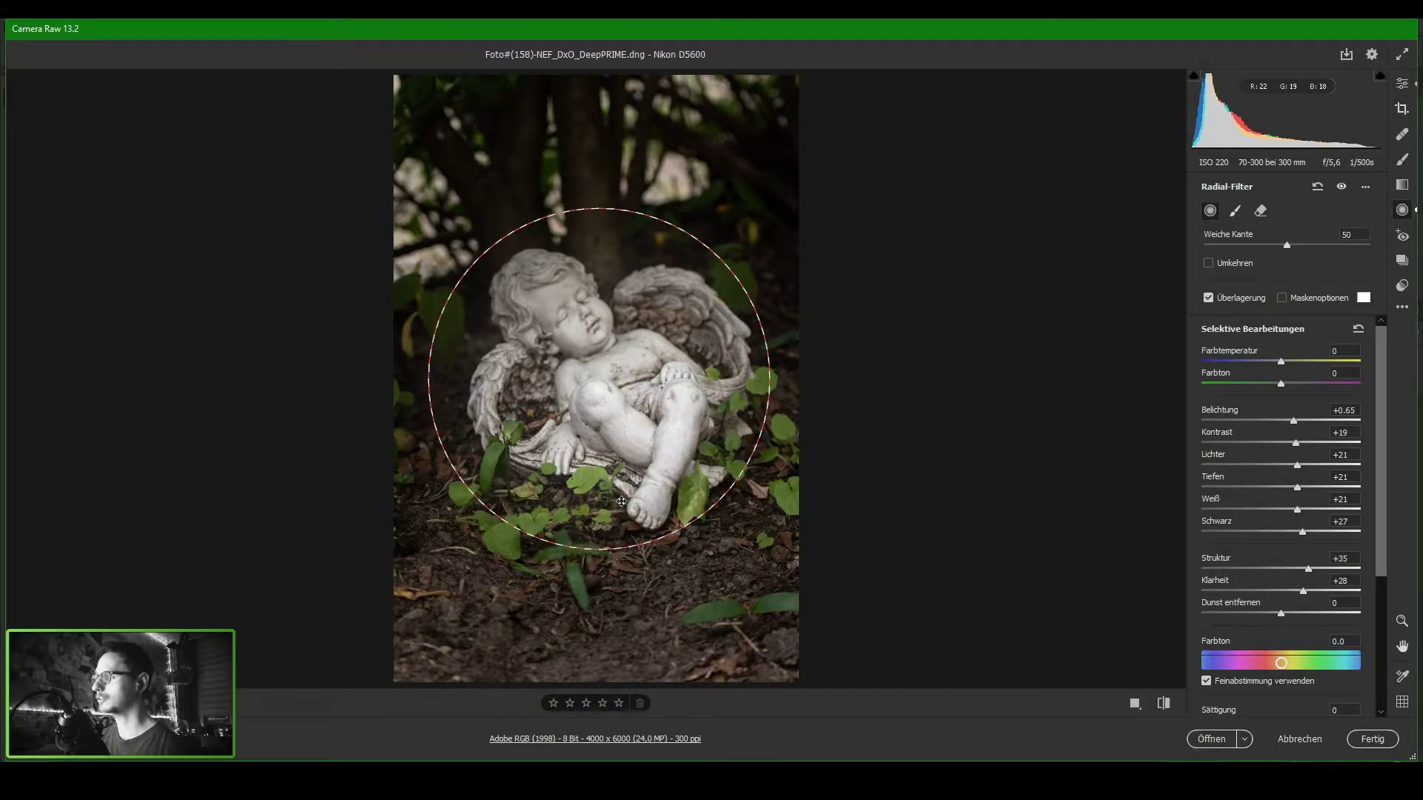
drag(601, 382, 606, 392)
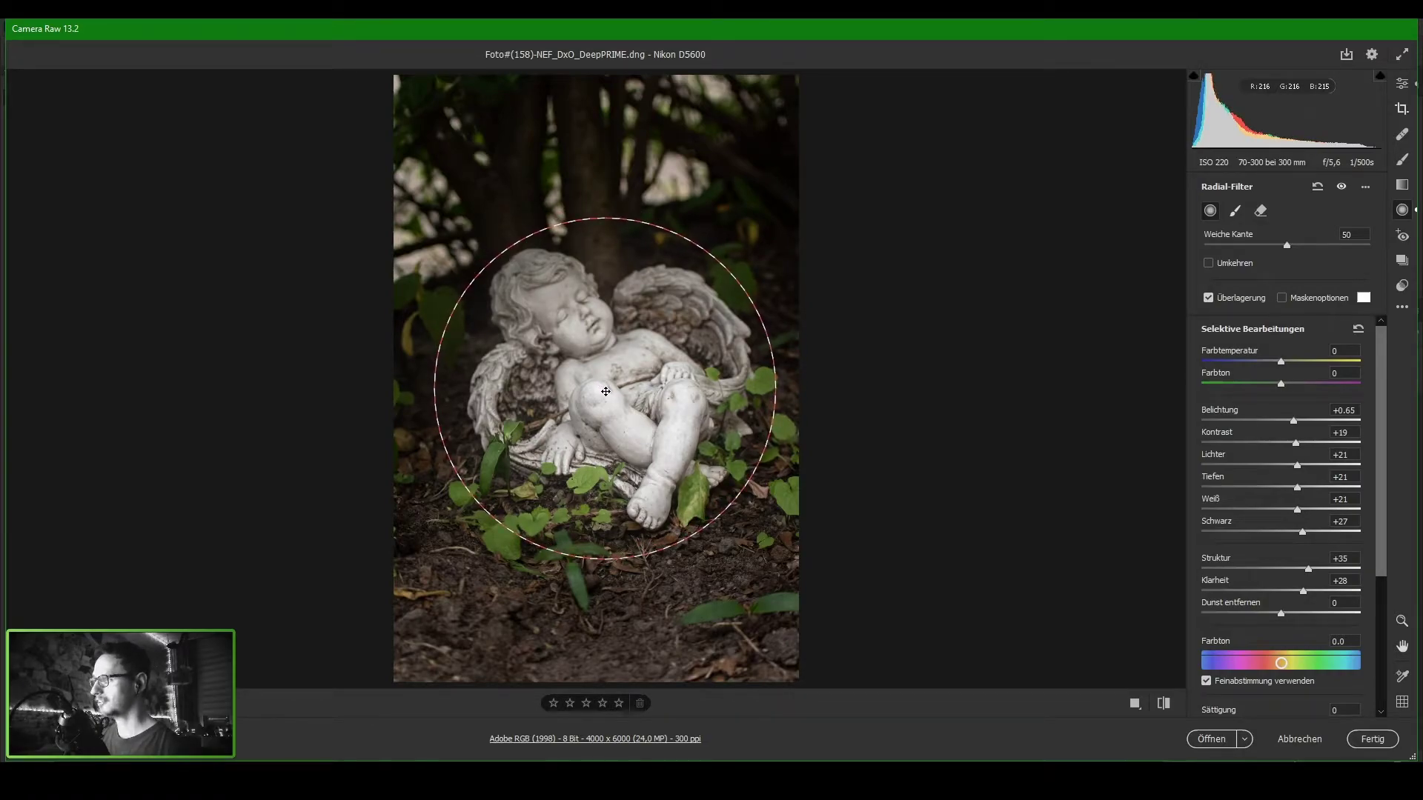
drag(606, 392, 610, 392)
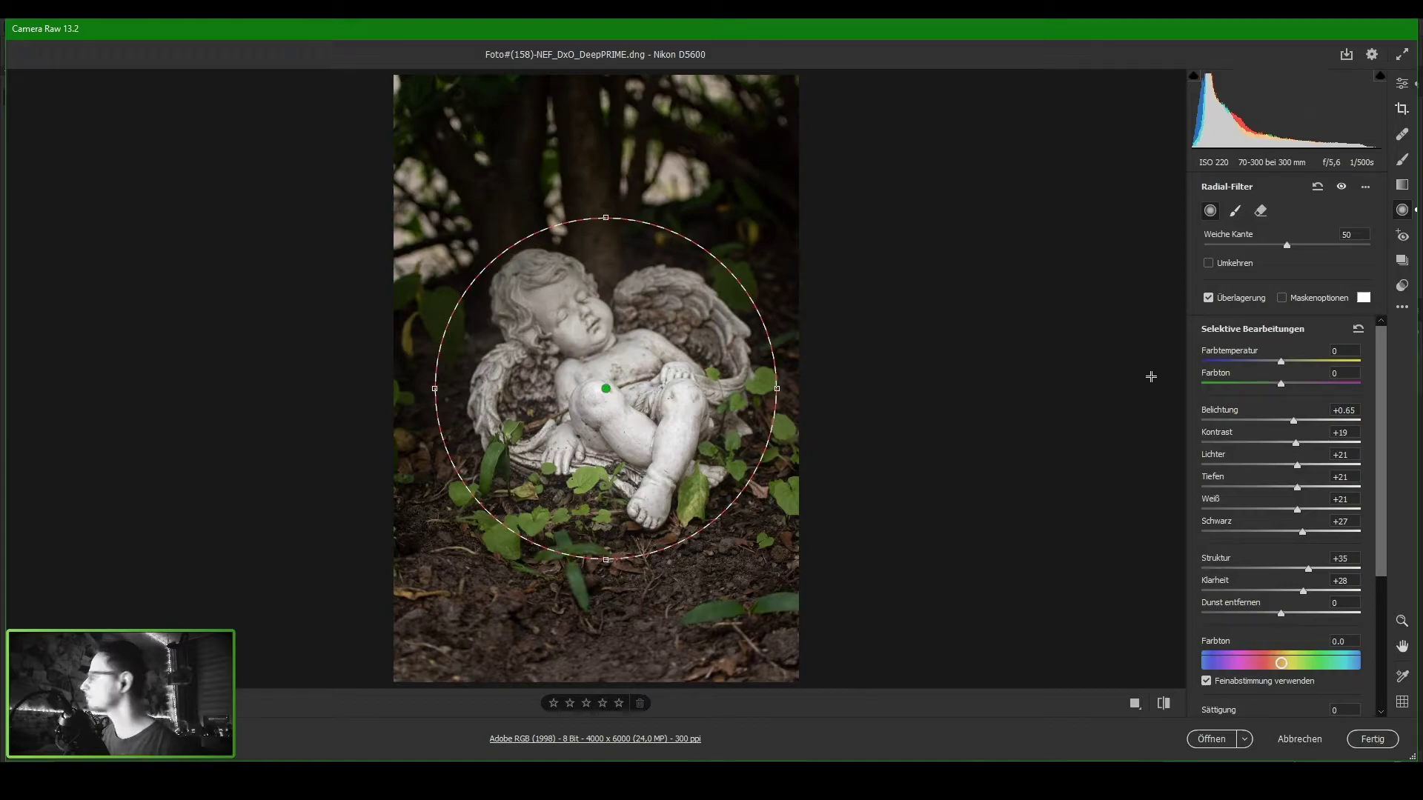
Set the radial filter to exposure +0.15, contrast +9, highlights +11, whites 0 and blacks +11
click(1284, 414)
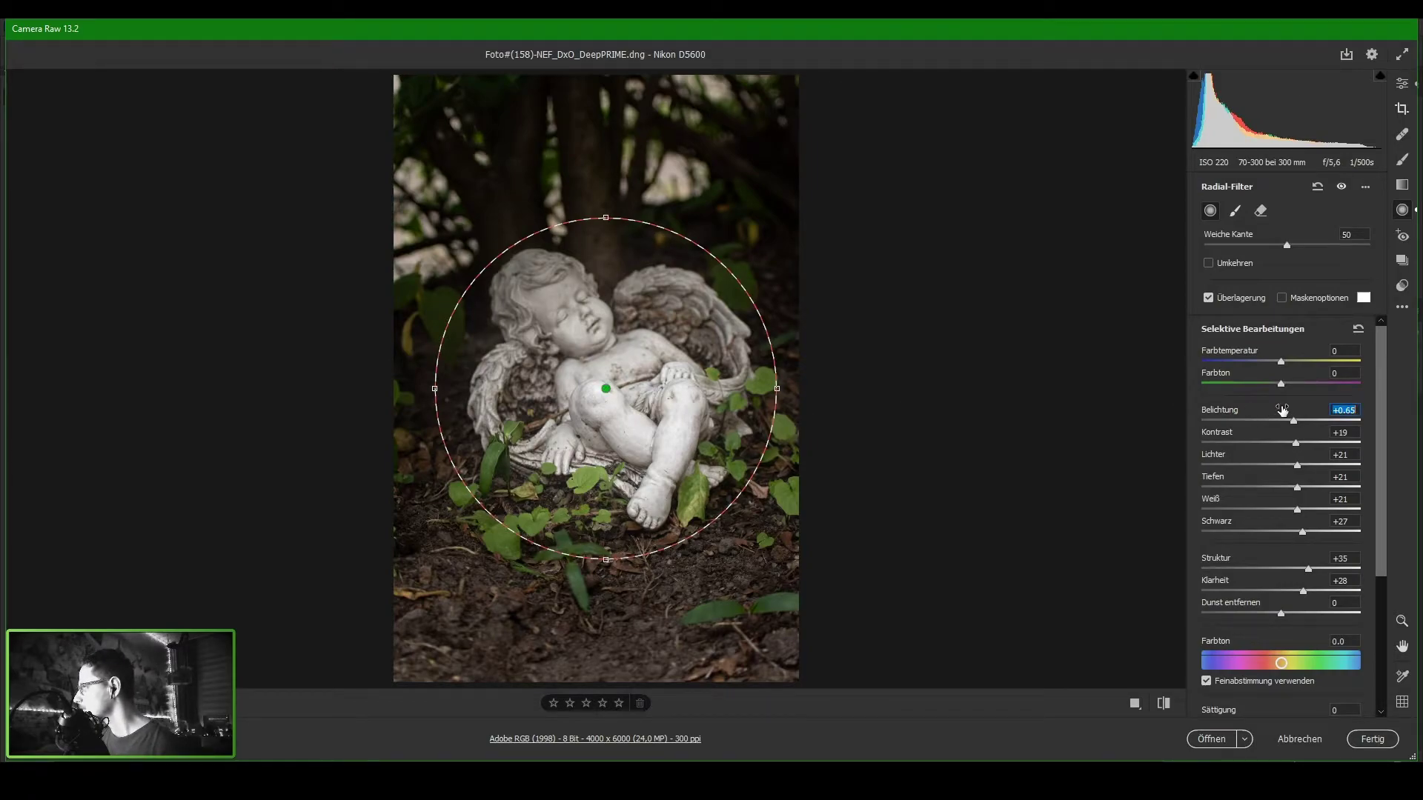
click(1285, 421)
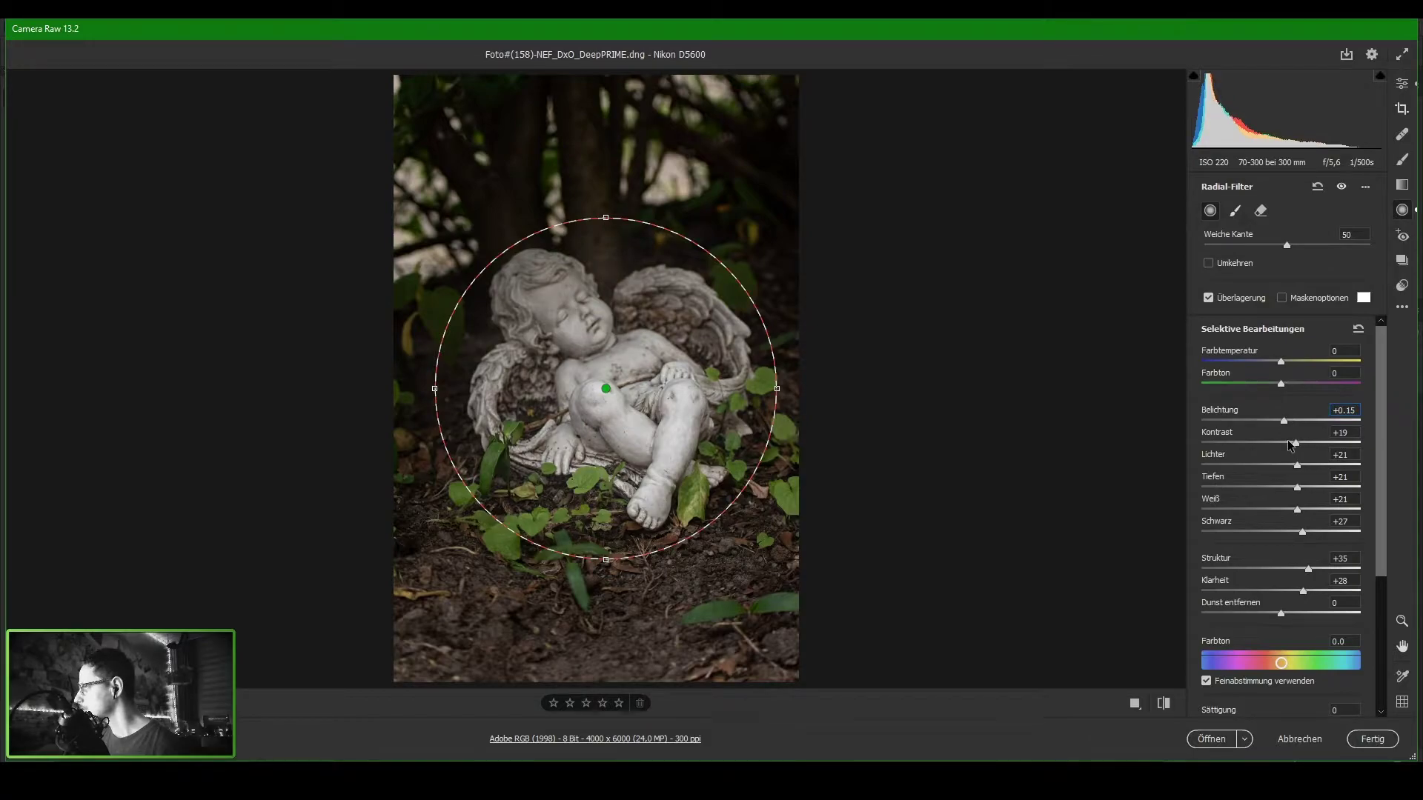
drag(1291, 445, 1288, 443)
click(1290, 465)
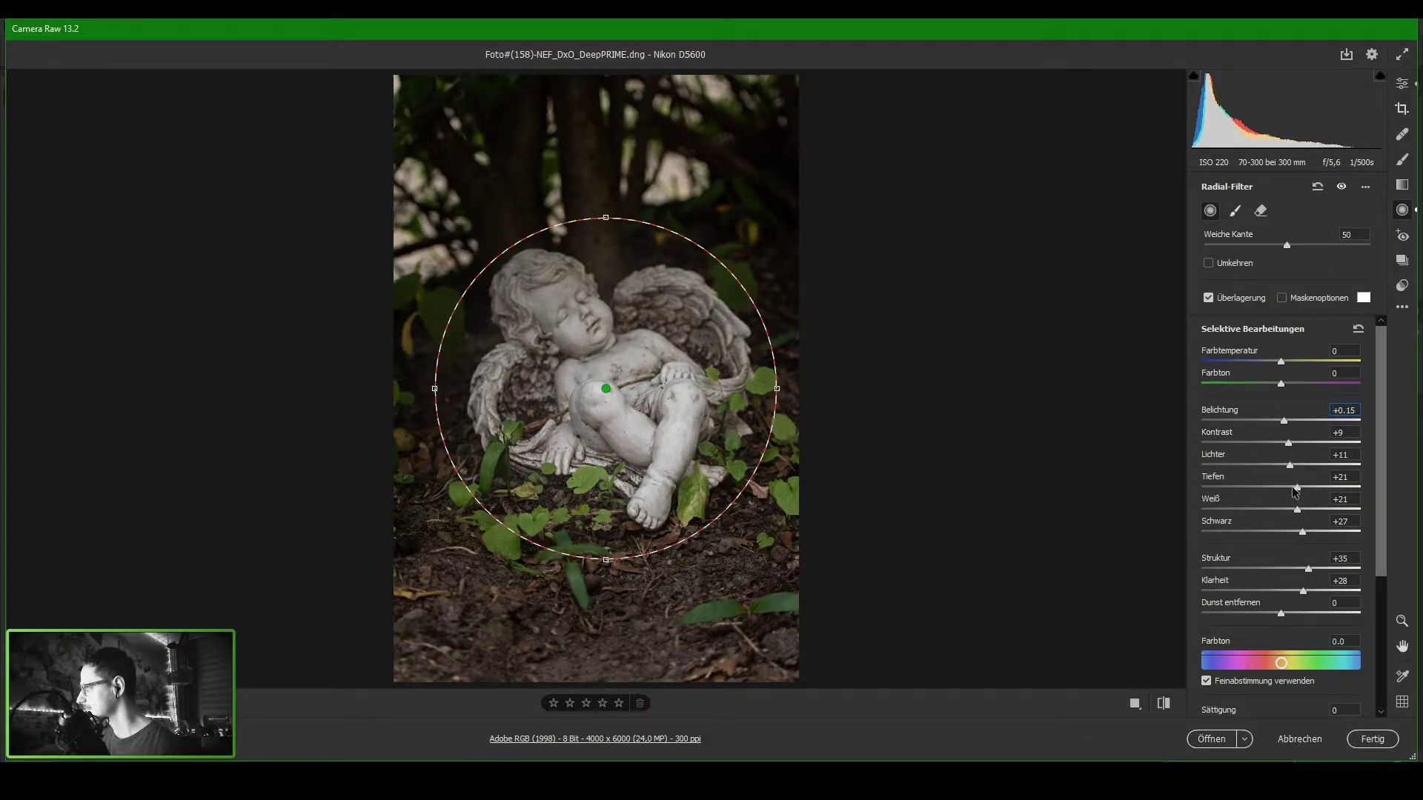
double_click(1296, 510)
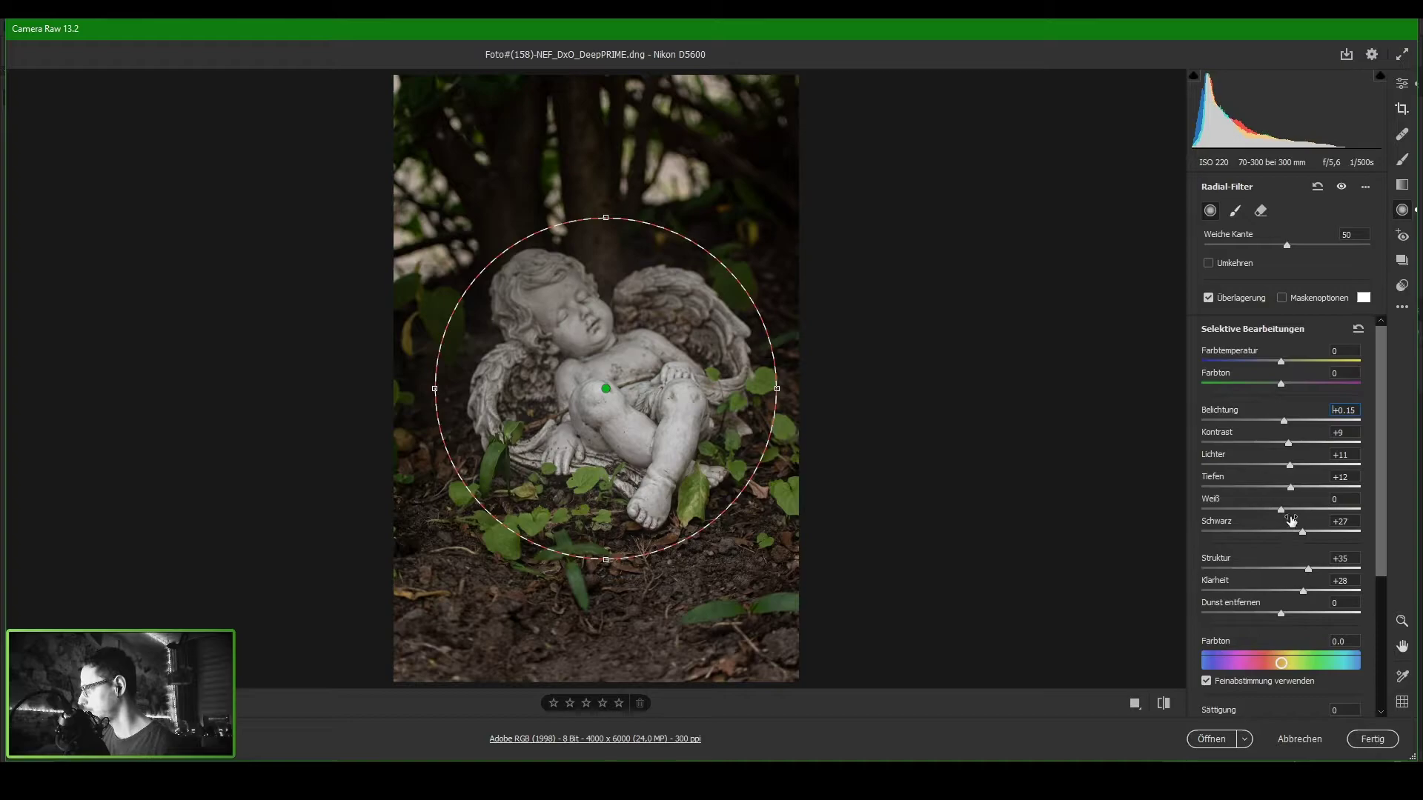
drag(1302, 532, 1291, 531)
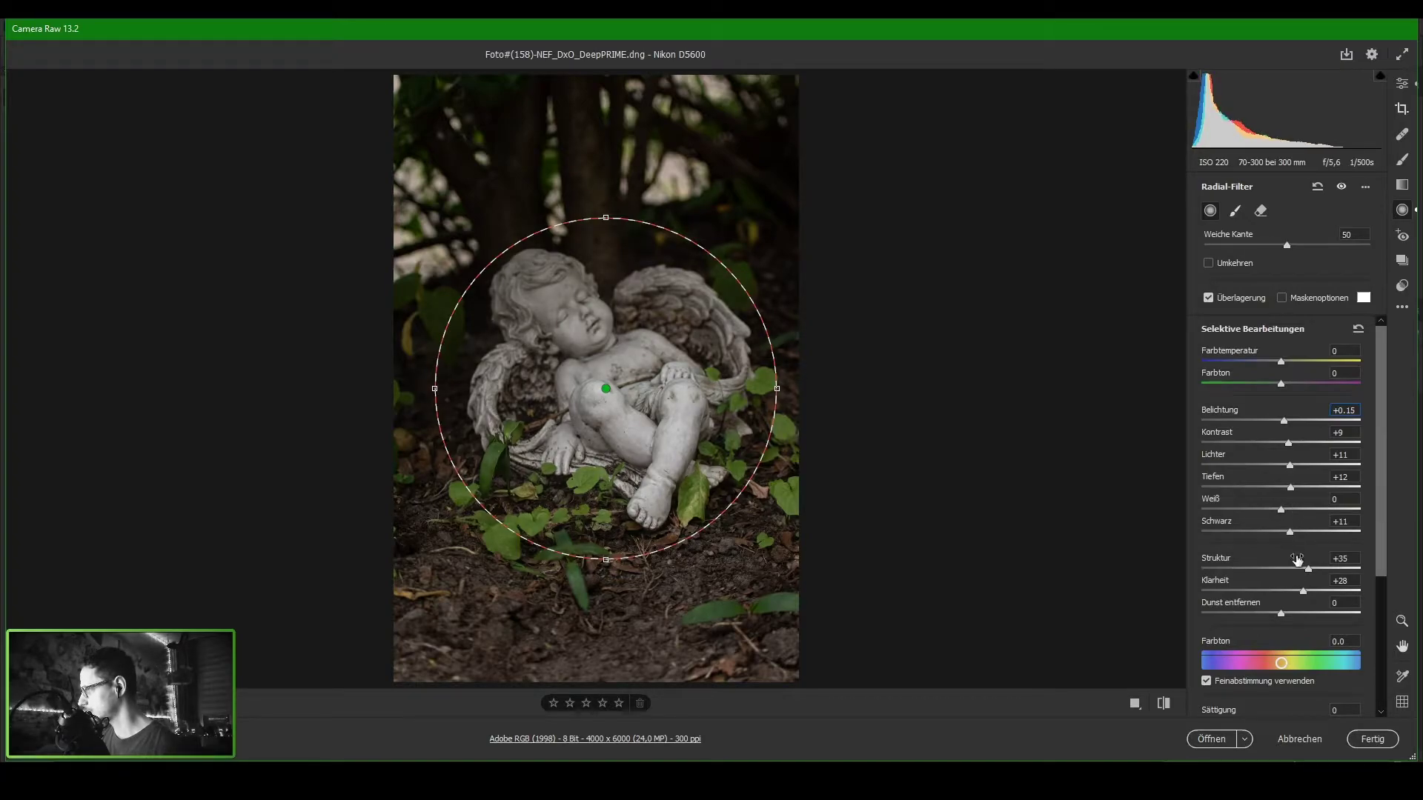
Lower the radial filter's structure to +7
scroll(1302, 566, down, 1)
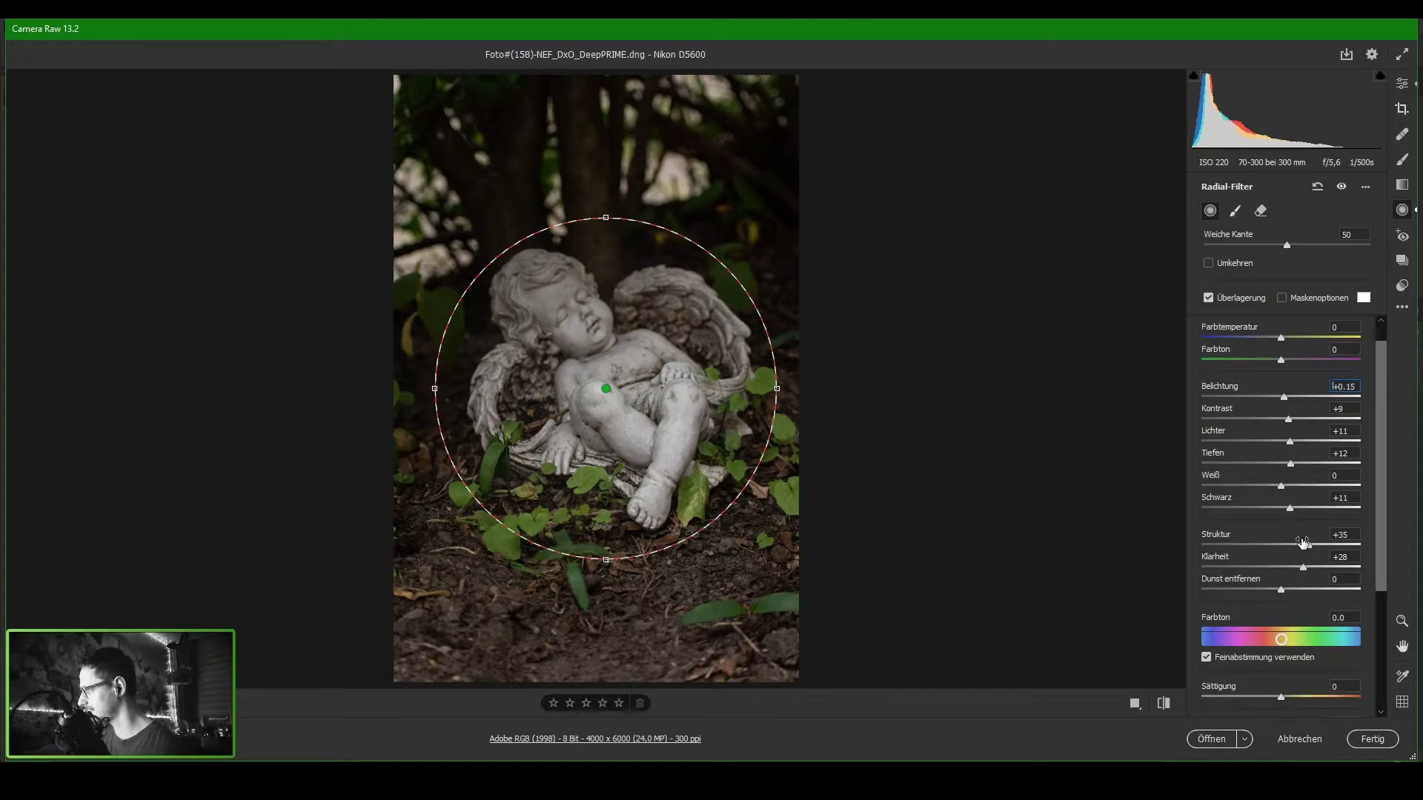
click(1295, 543)
click(1288, 544)
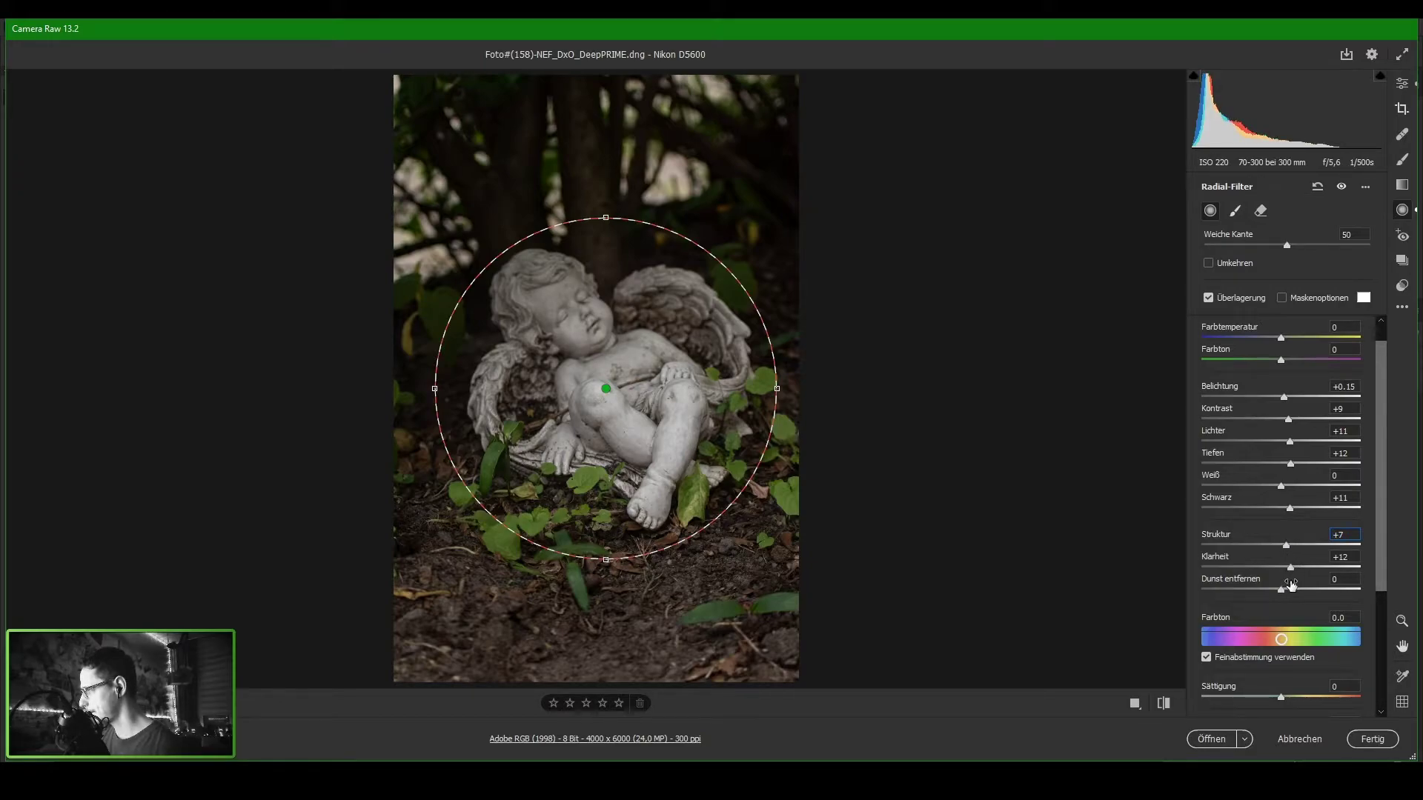
scroll(1286, 593, down, 3)
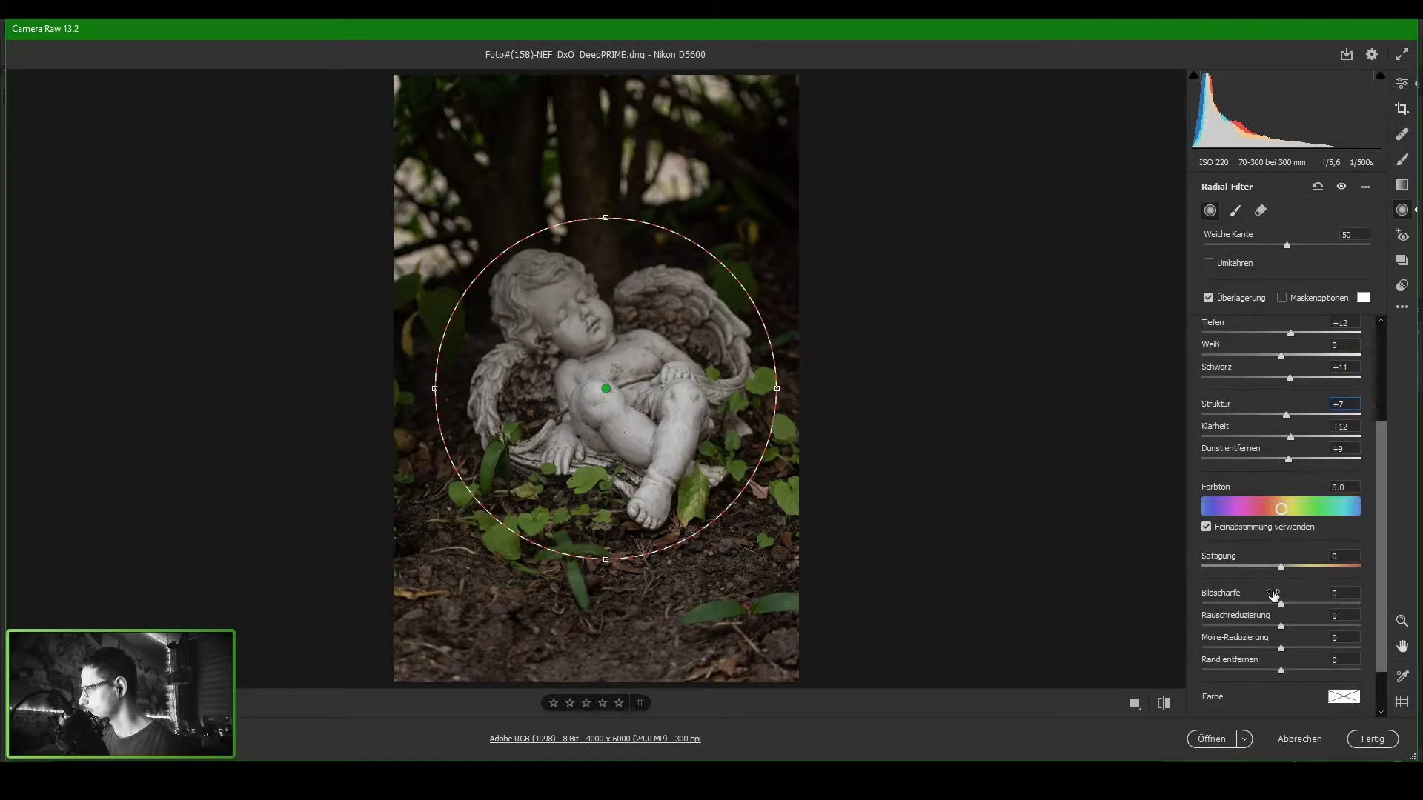
scroll(1271, 596, up, 4)
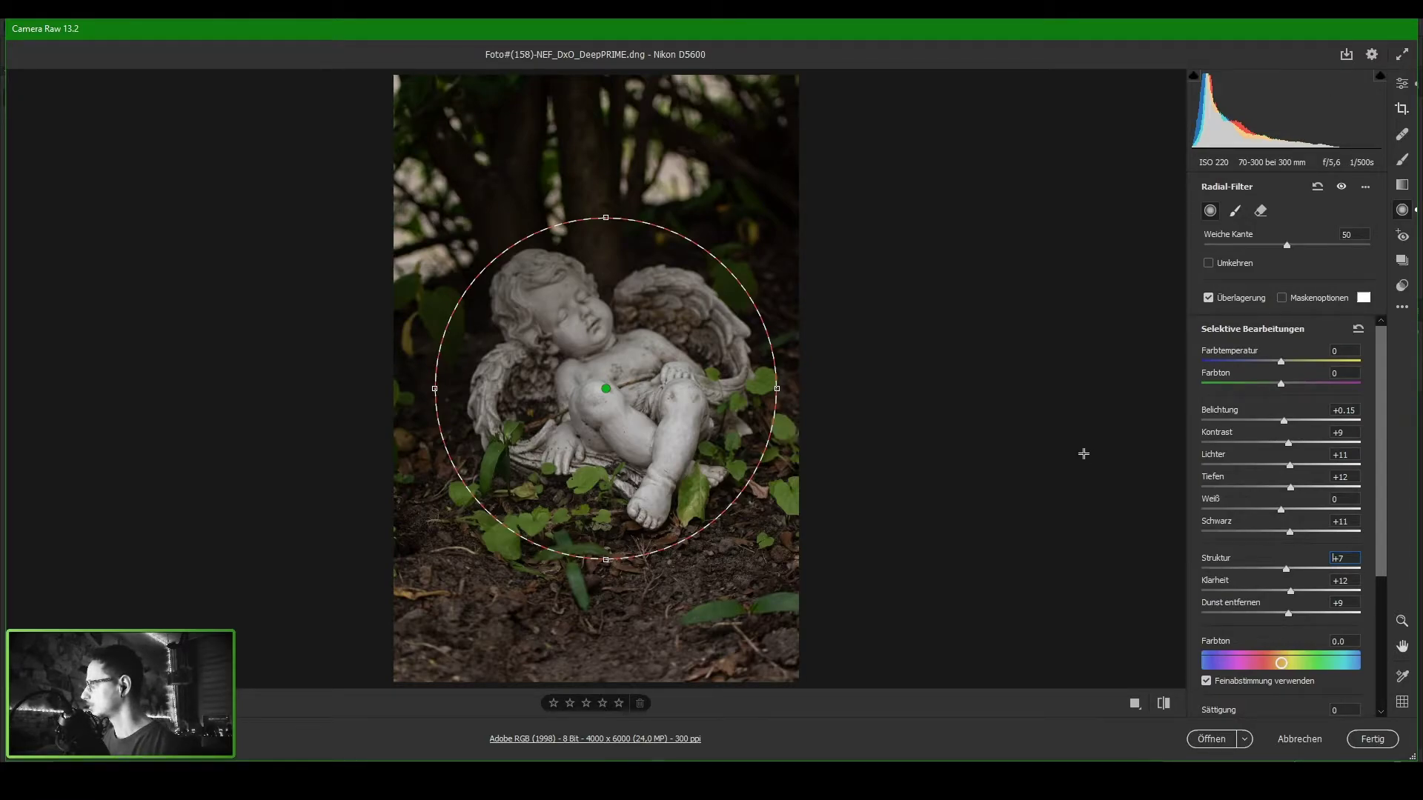
Set the radial filter to temperature +10, exposure +0.65, highlights +22, whites +15 and blacks +34
click(1290, 363)
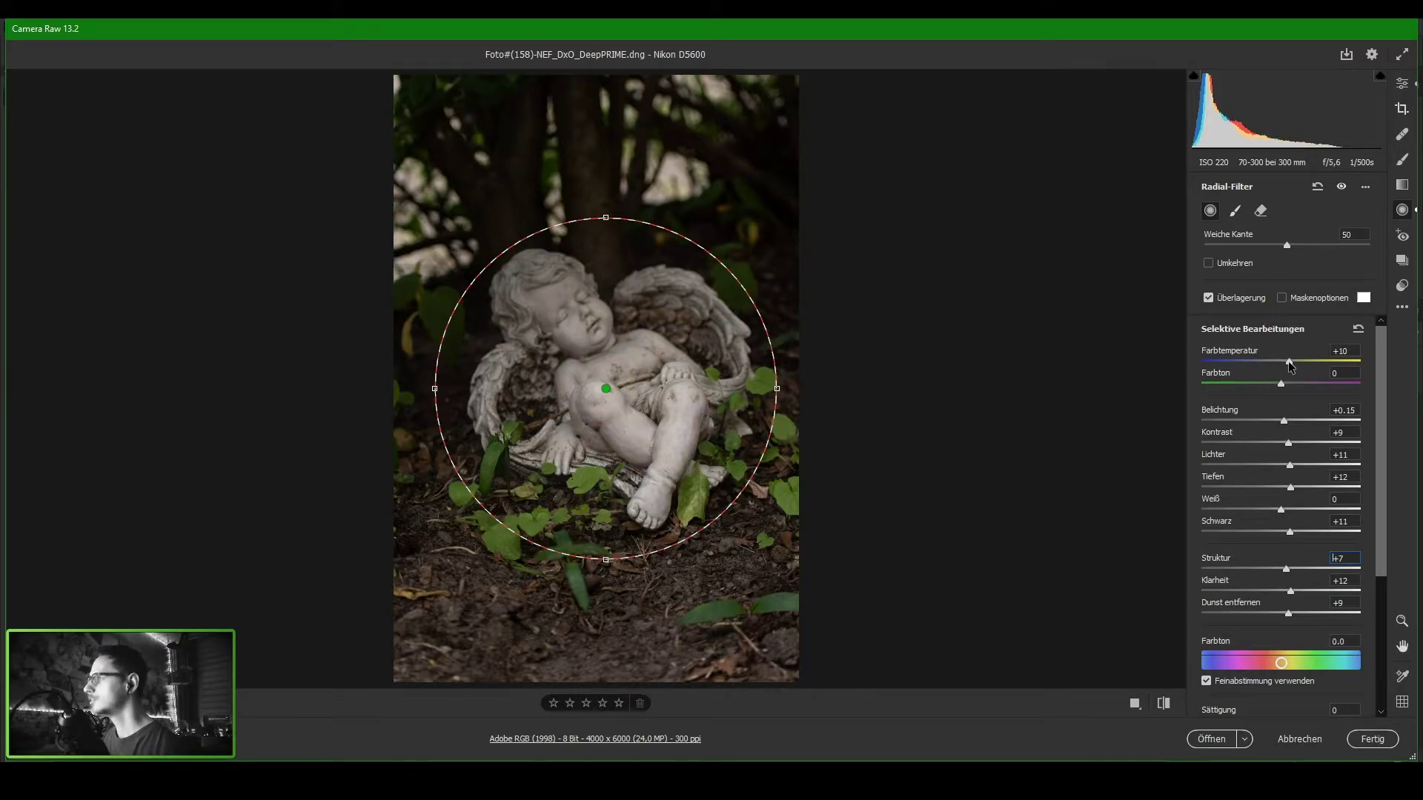
click(1293, 421)
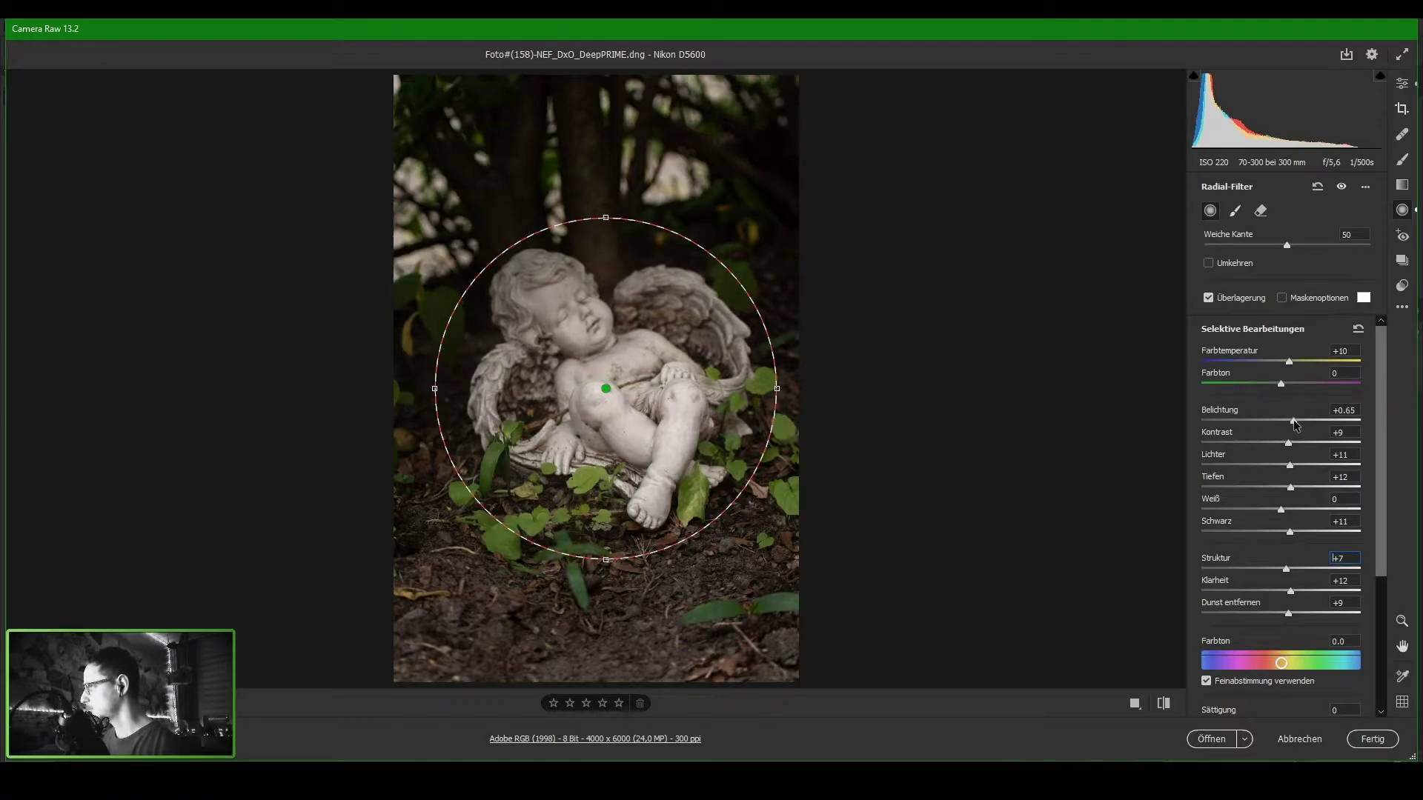
click(1298, 465)
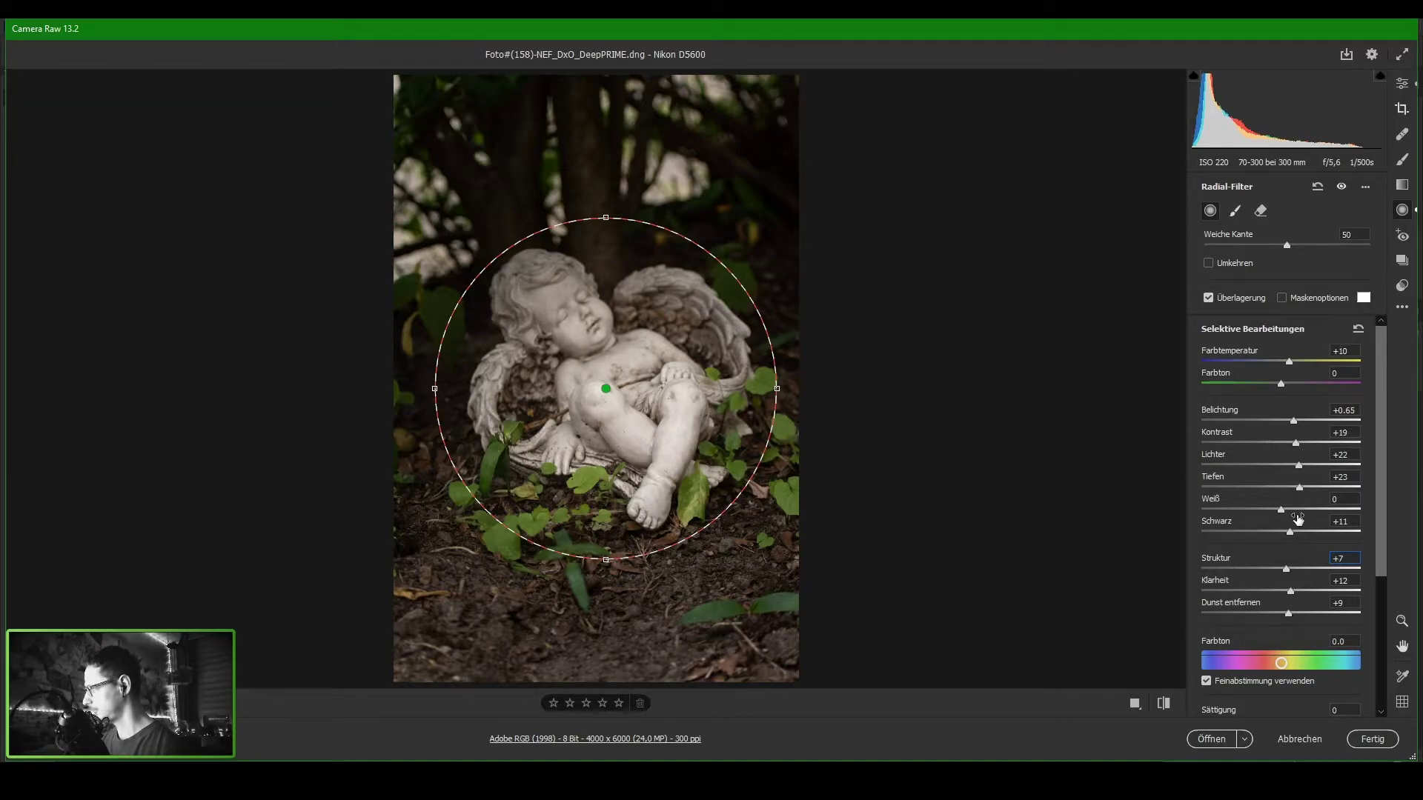
click(1293, 511)
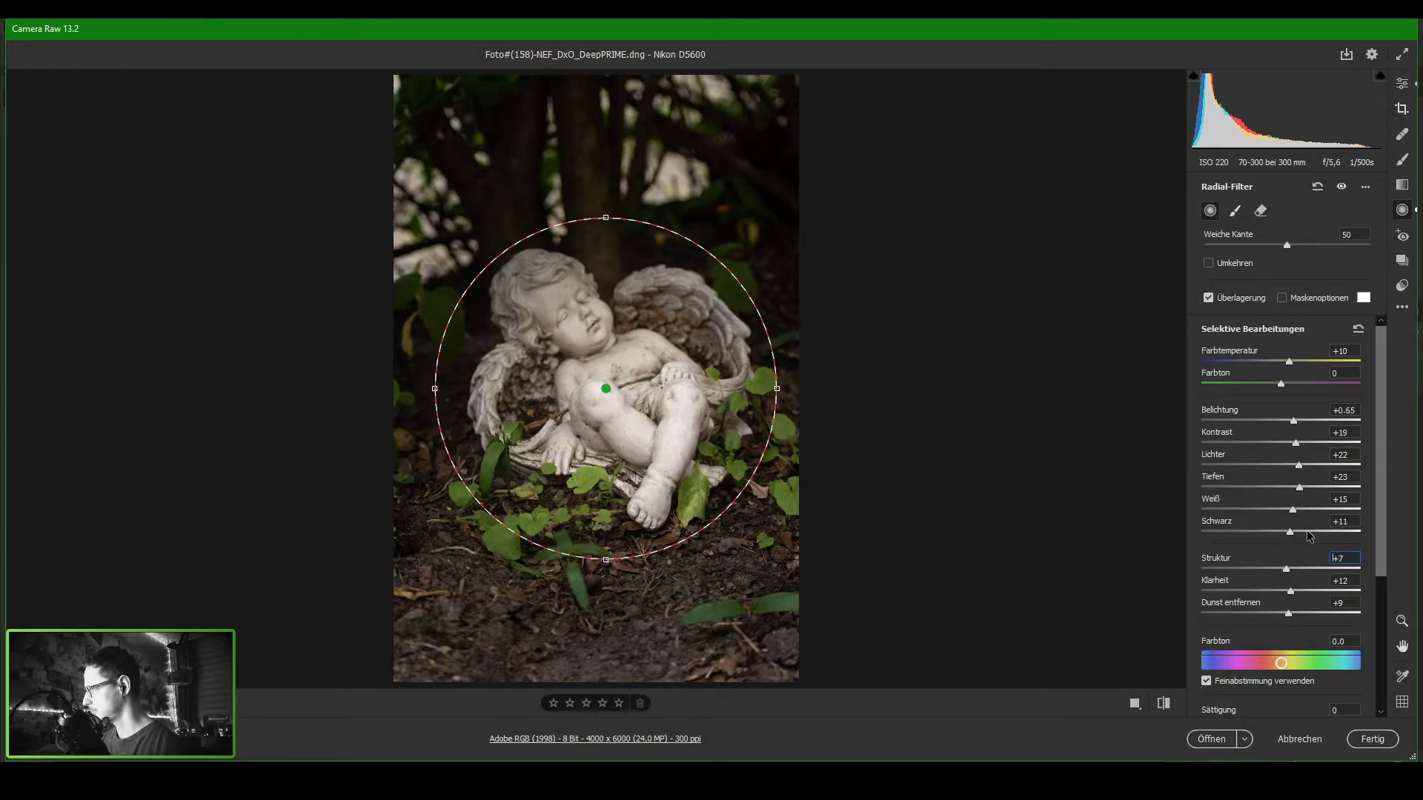
click(1308, 532)
Raise structure to +36 and dehaze to +27, then test a slightly negative hue shift
scroll(1306, 534, down, 2)
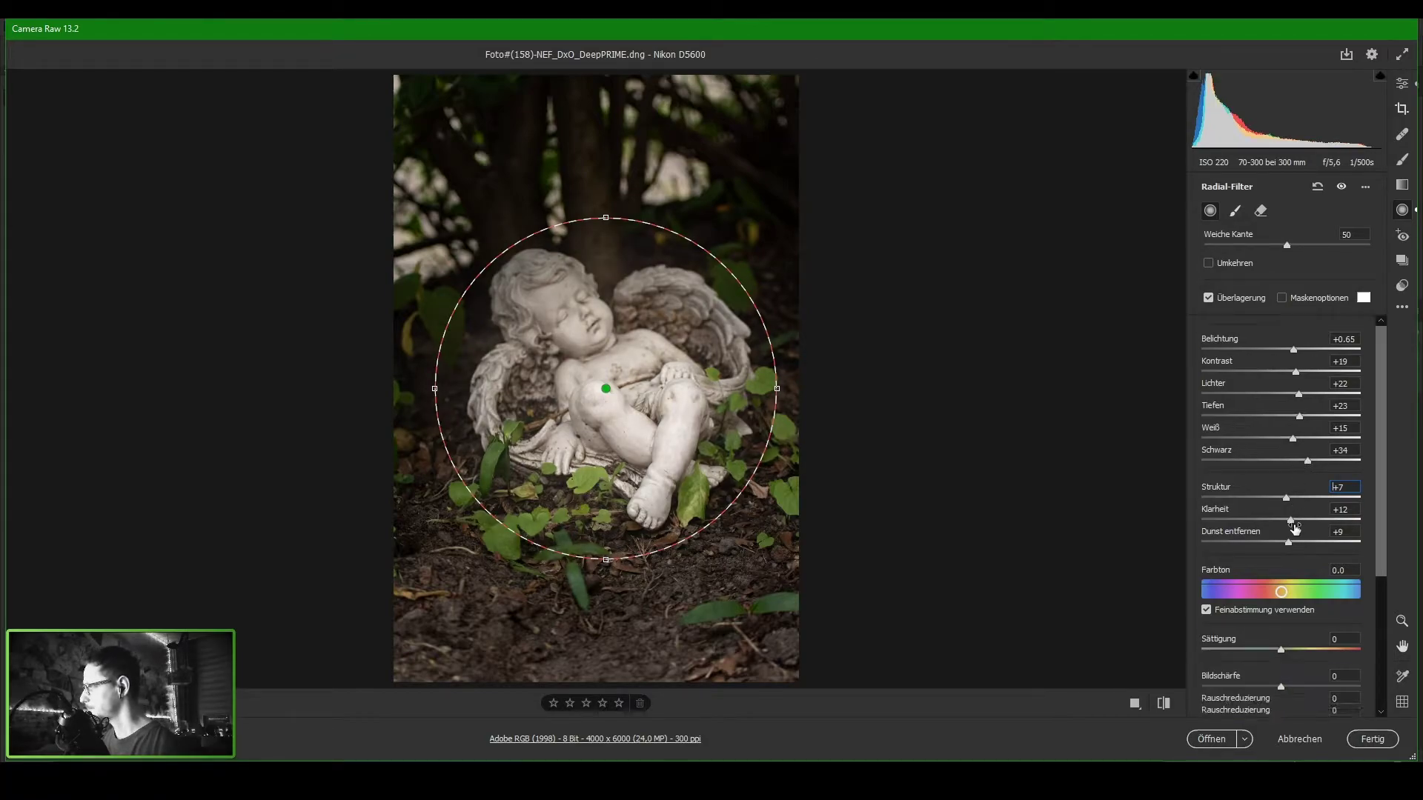
click(1308, 498)
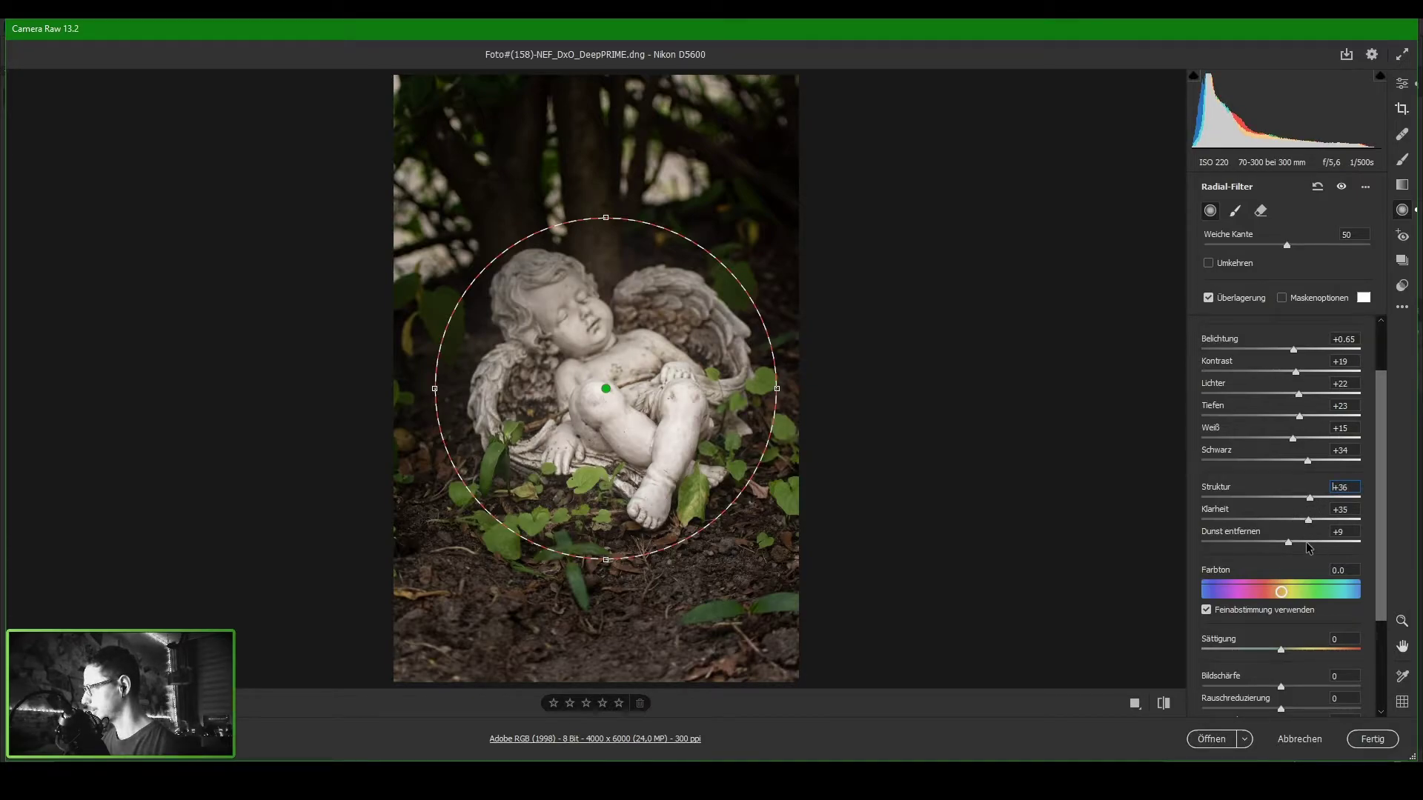
click(1304, 543)
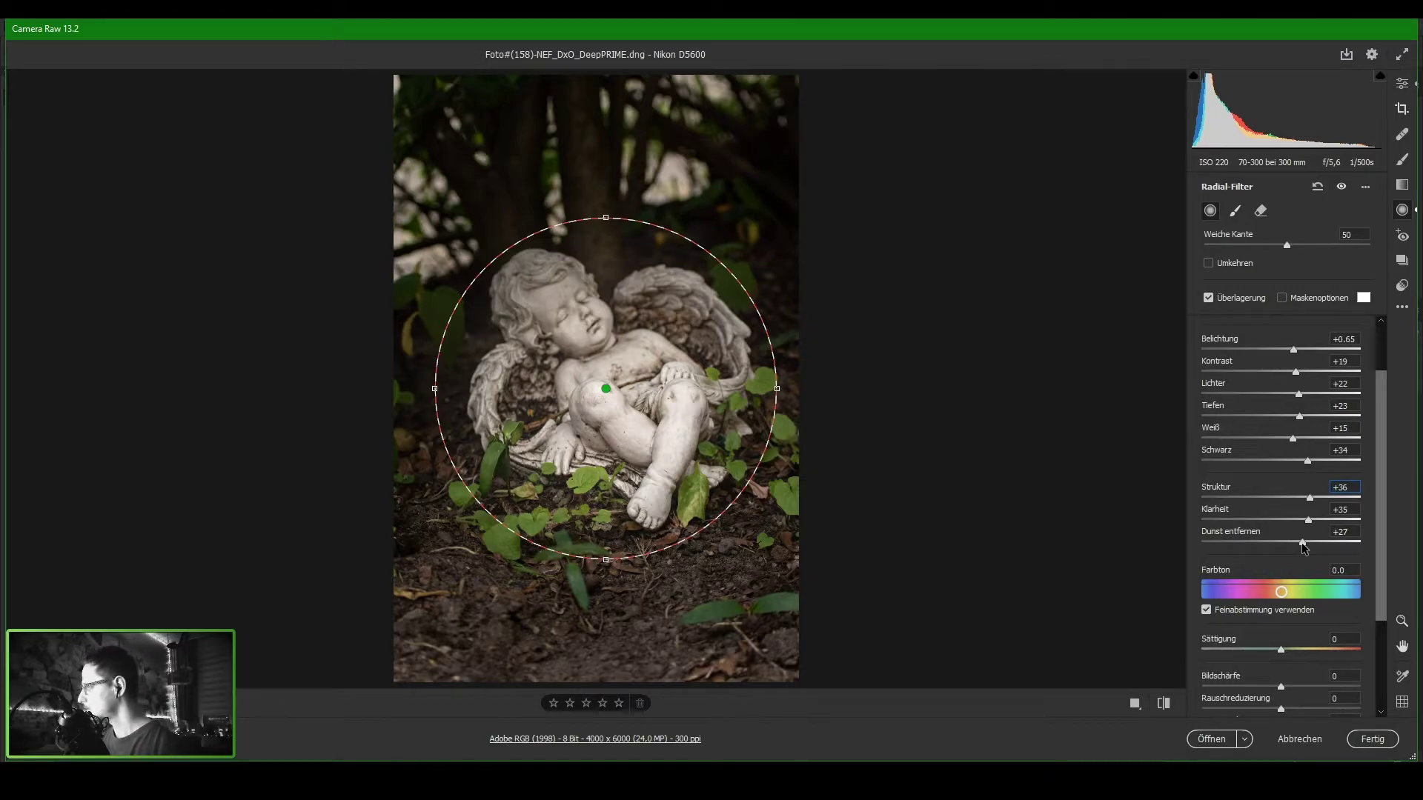
drag(1383, 544, 1382, 636)
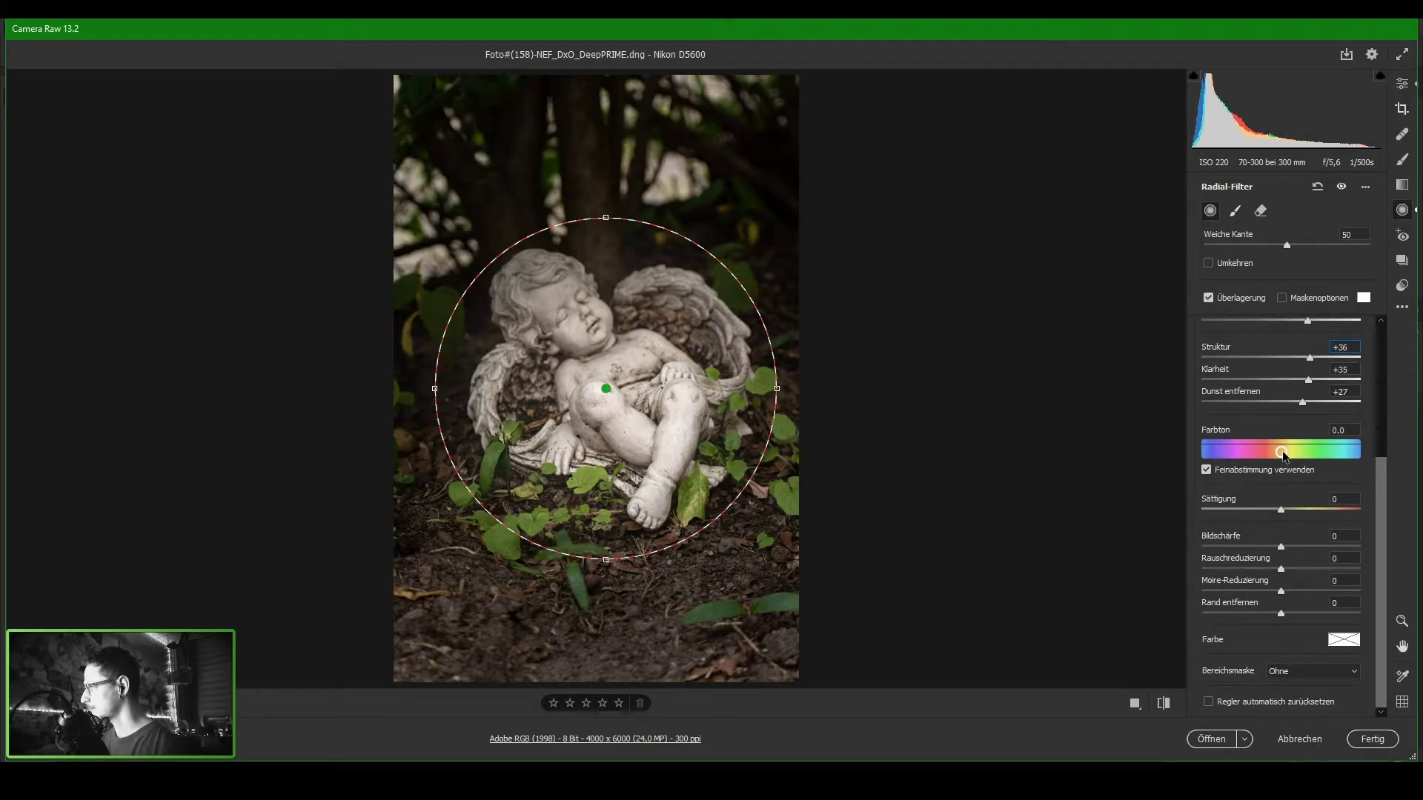
drag(1285, 456, 1269, 457)
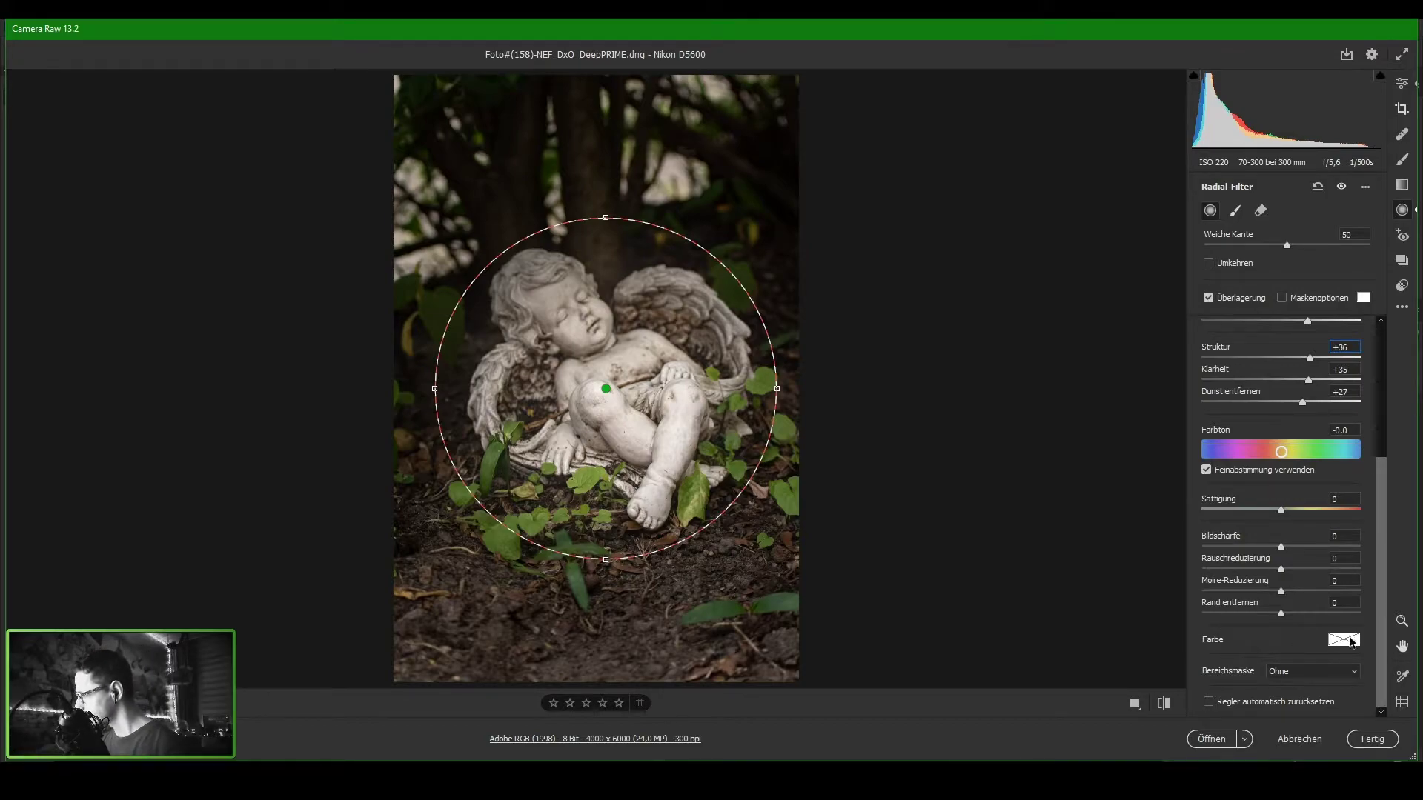
scroll(1378, 592, up, 1)
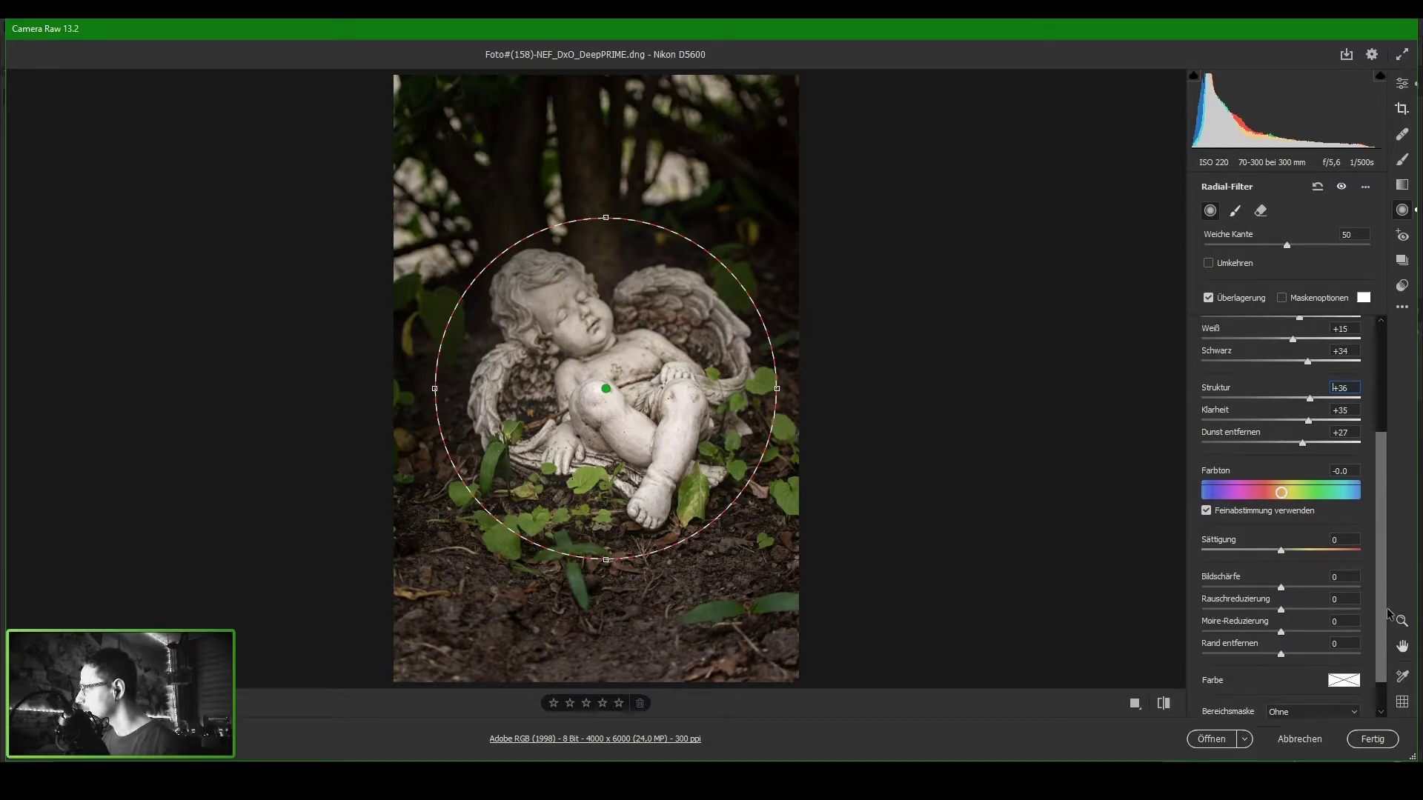
scroll(1375, 548, up, 2)
scroll(1371, 504, up, 1)
scroll(1368, 463, up, 1)
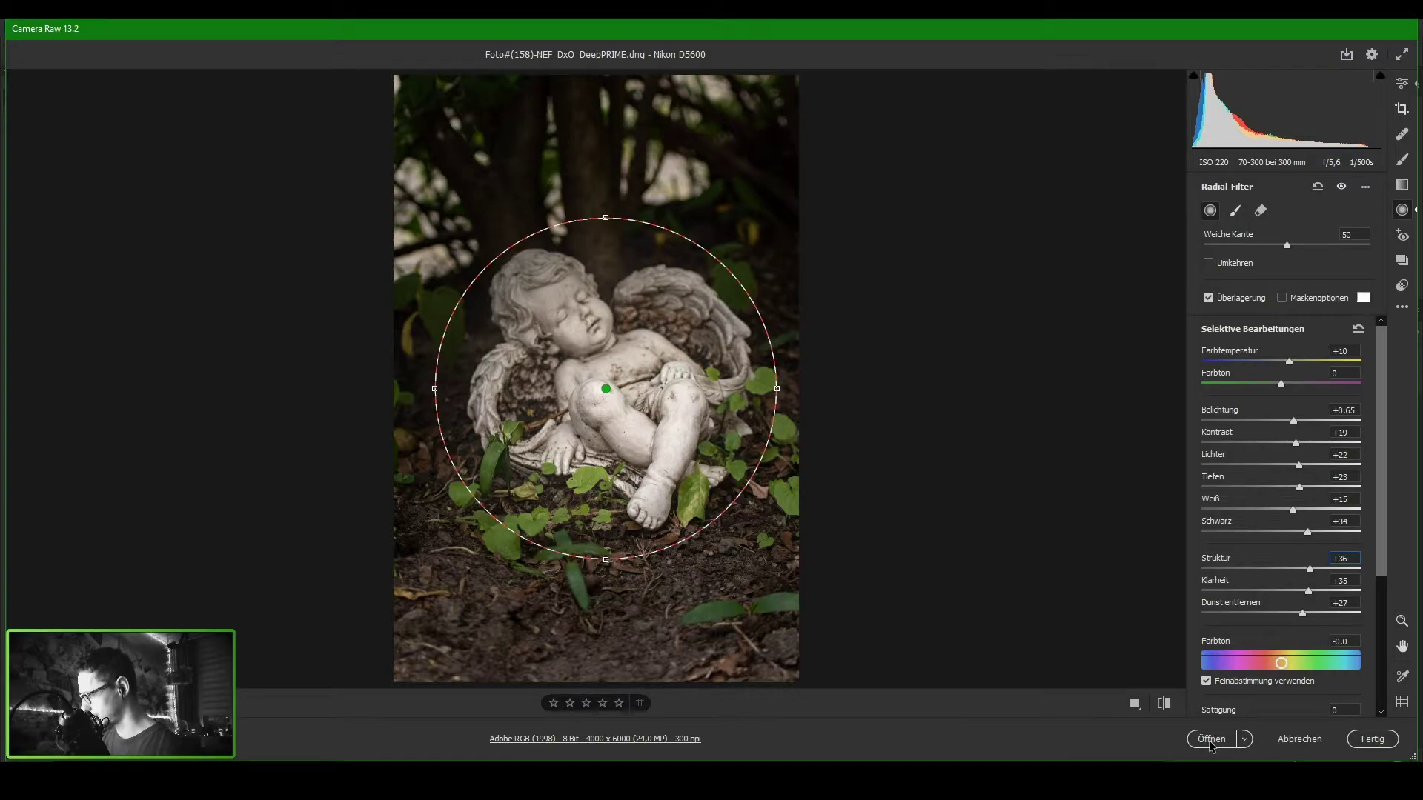
Open the edited angel photo in Photoshop, converting its colours to the sRGB working space
click(1208, 740)
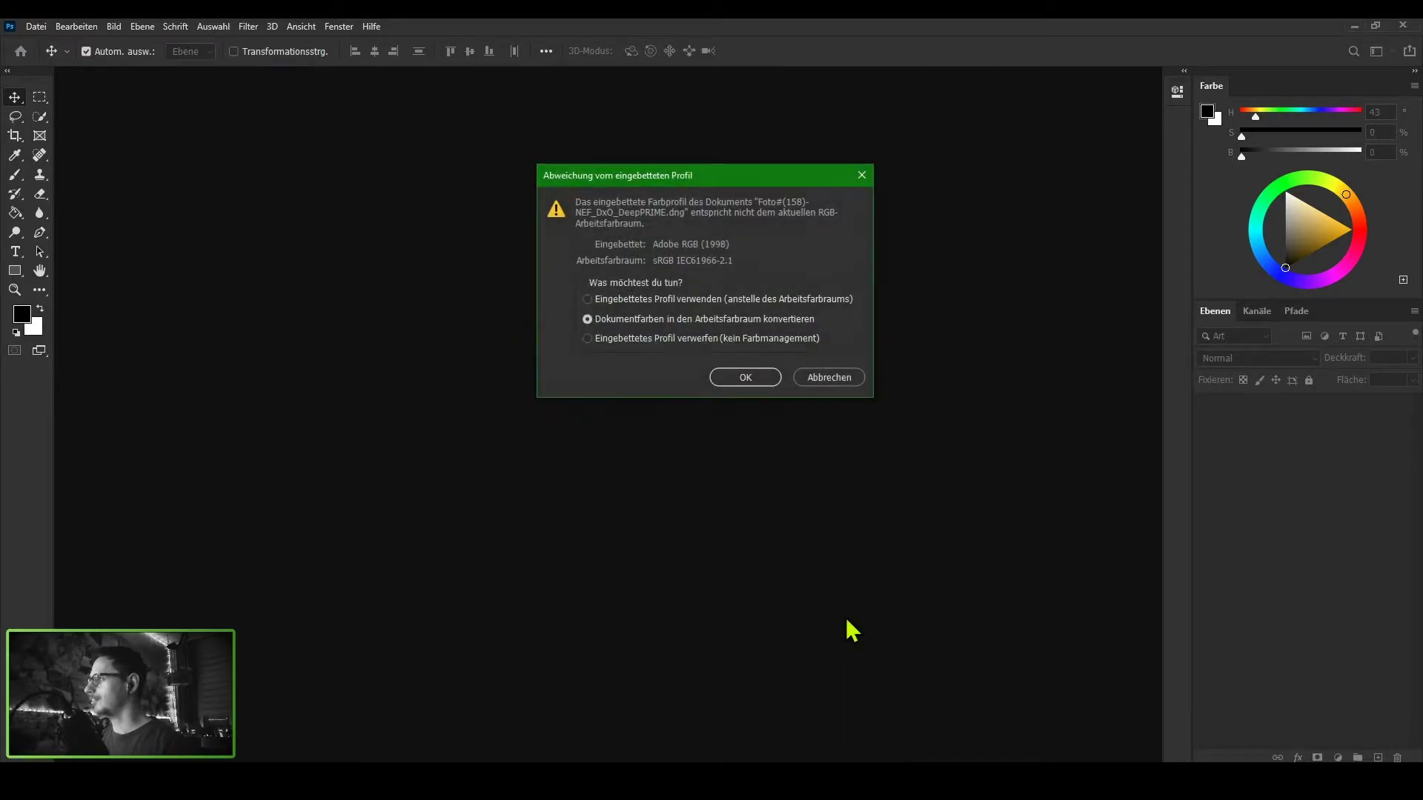
click(732, 377)
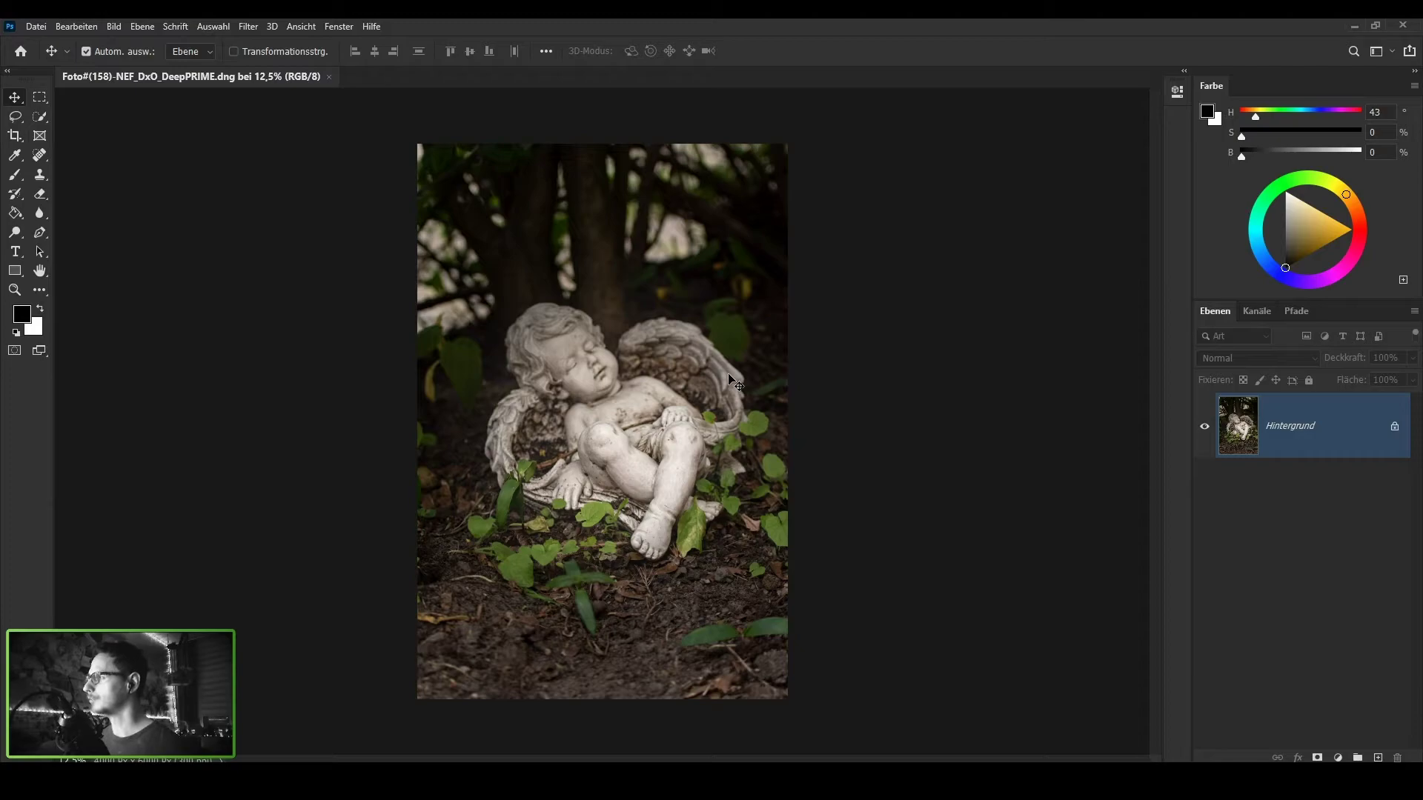
key(ctrl)
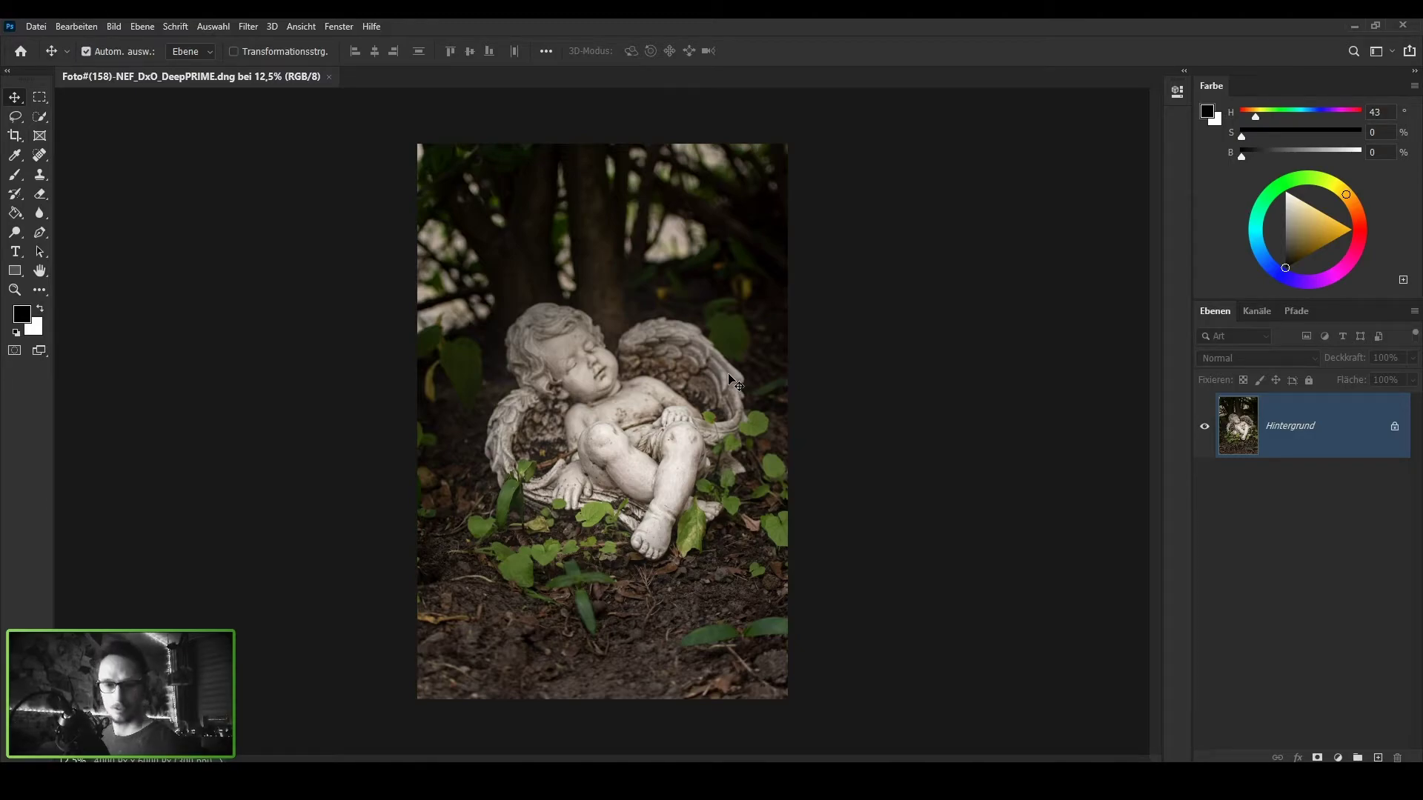
Zoom to fit the whole photo in the window and return to the Move tool
click(15, 290)
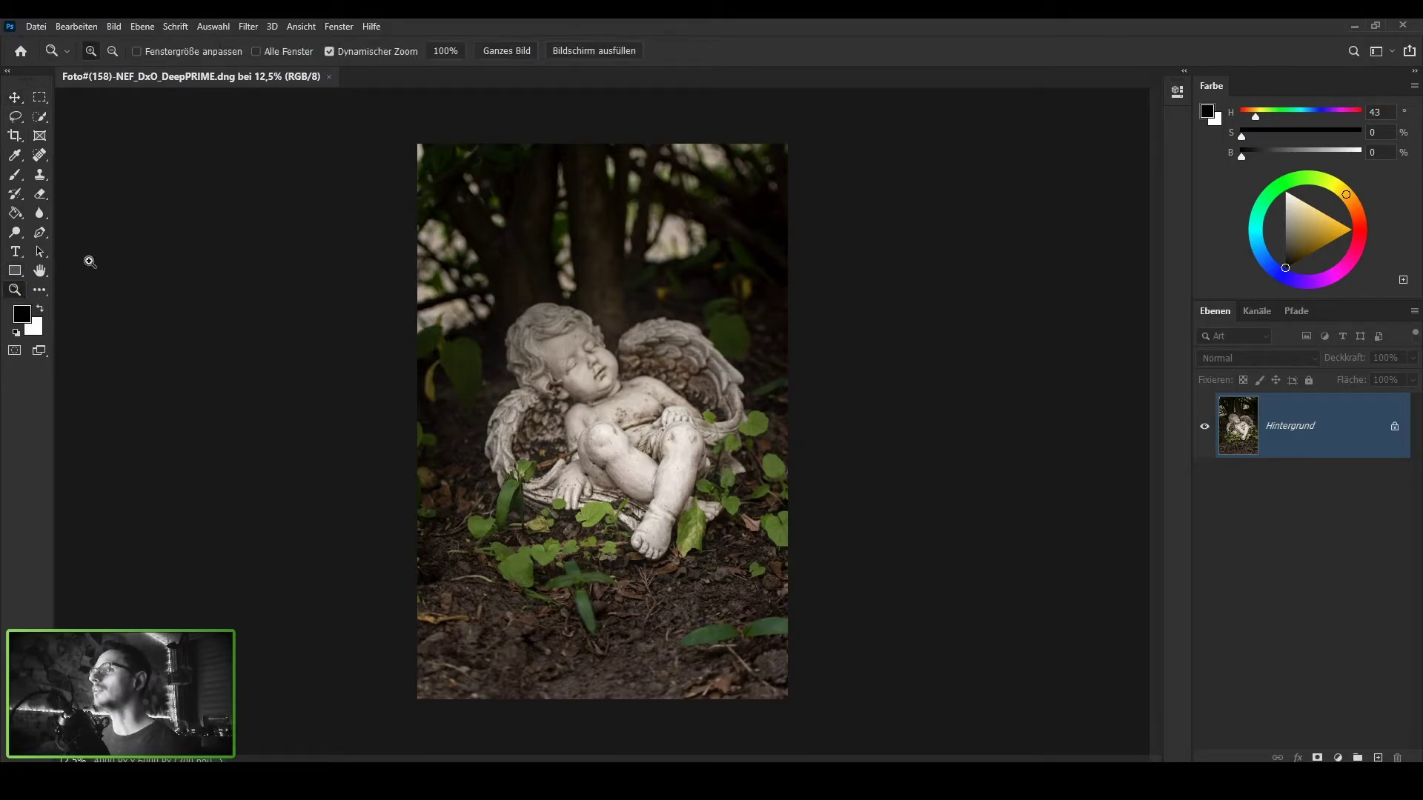
click(504, 50)
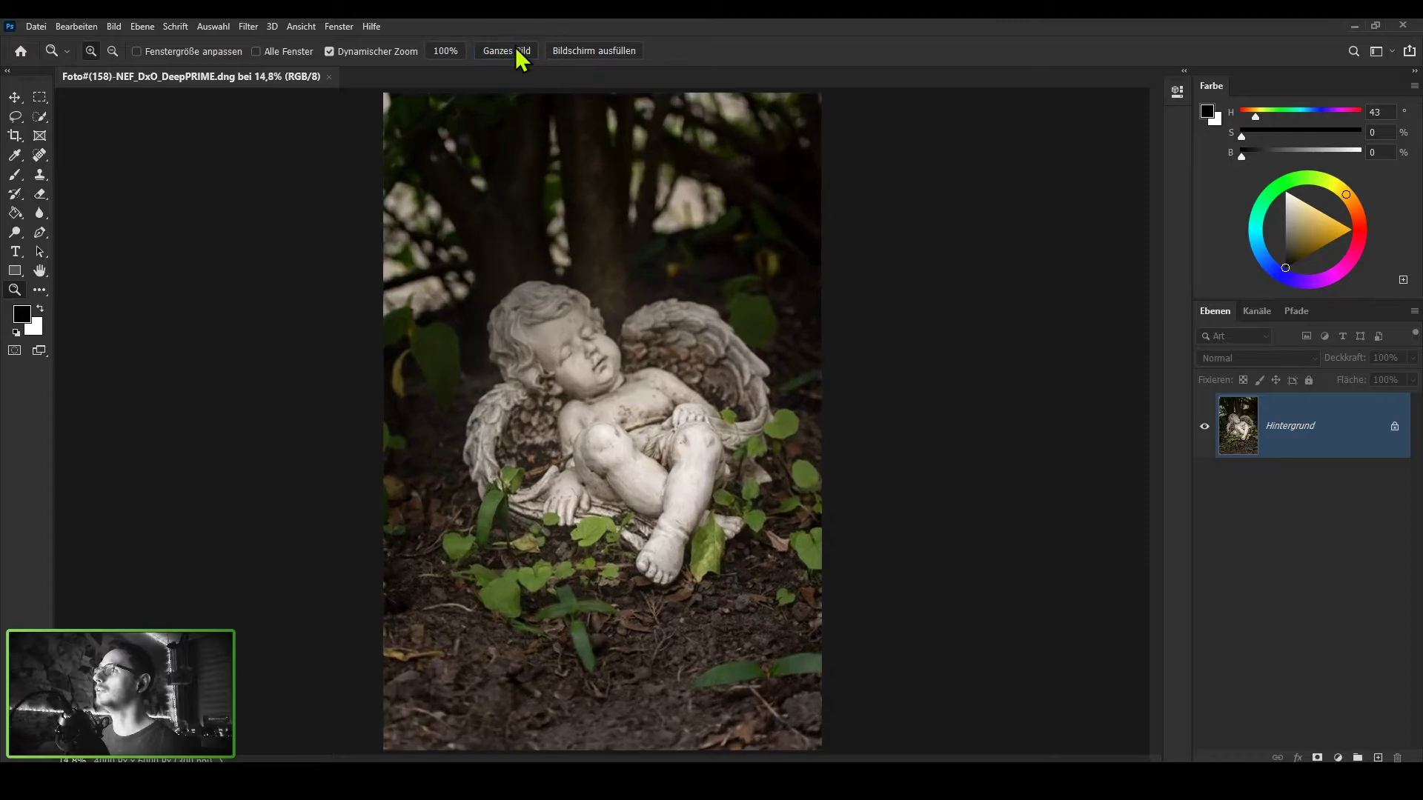
click(19, 101)
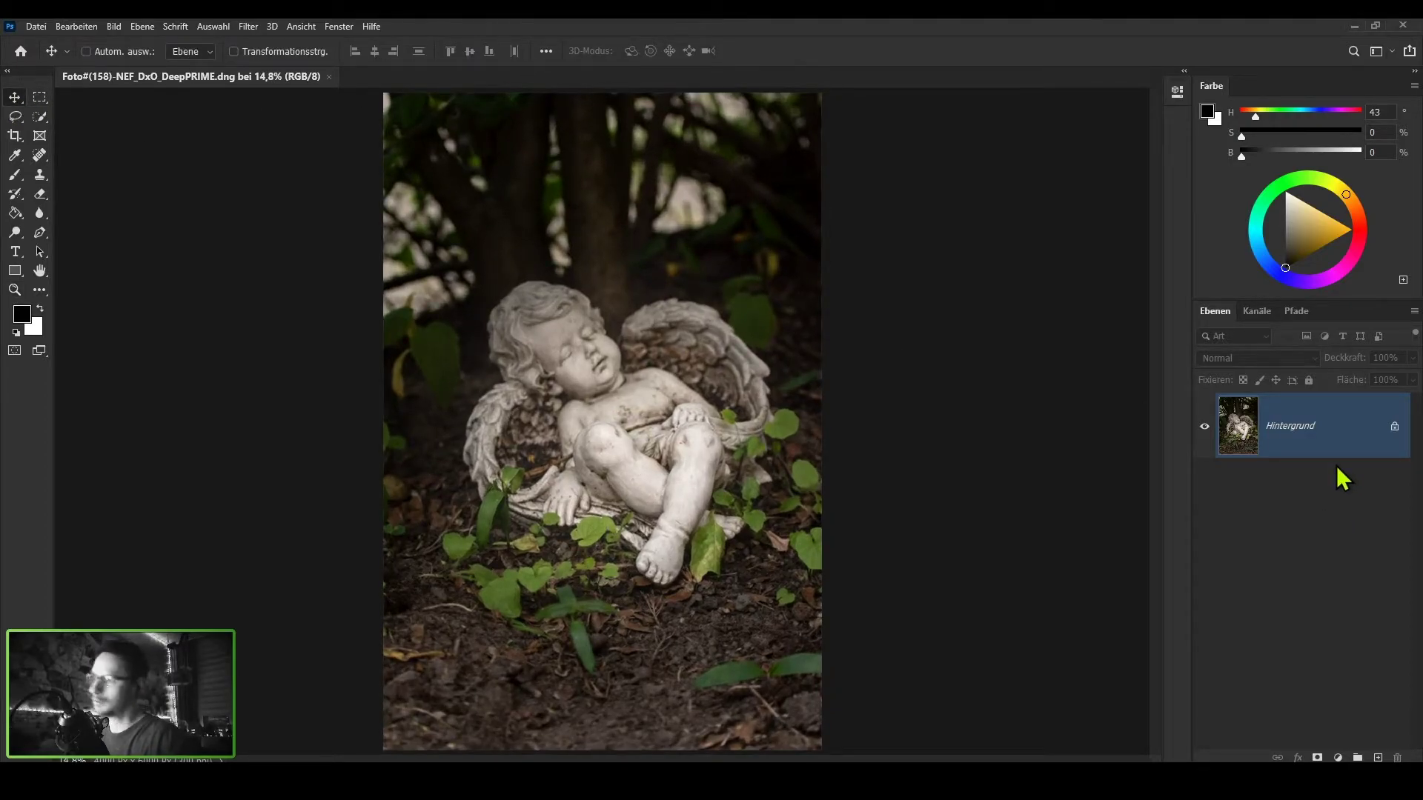
Duplicate the Hintergrund layer with Ctrl+J and select the new Ebene 1 layer
key(ctrl+j)
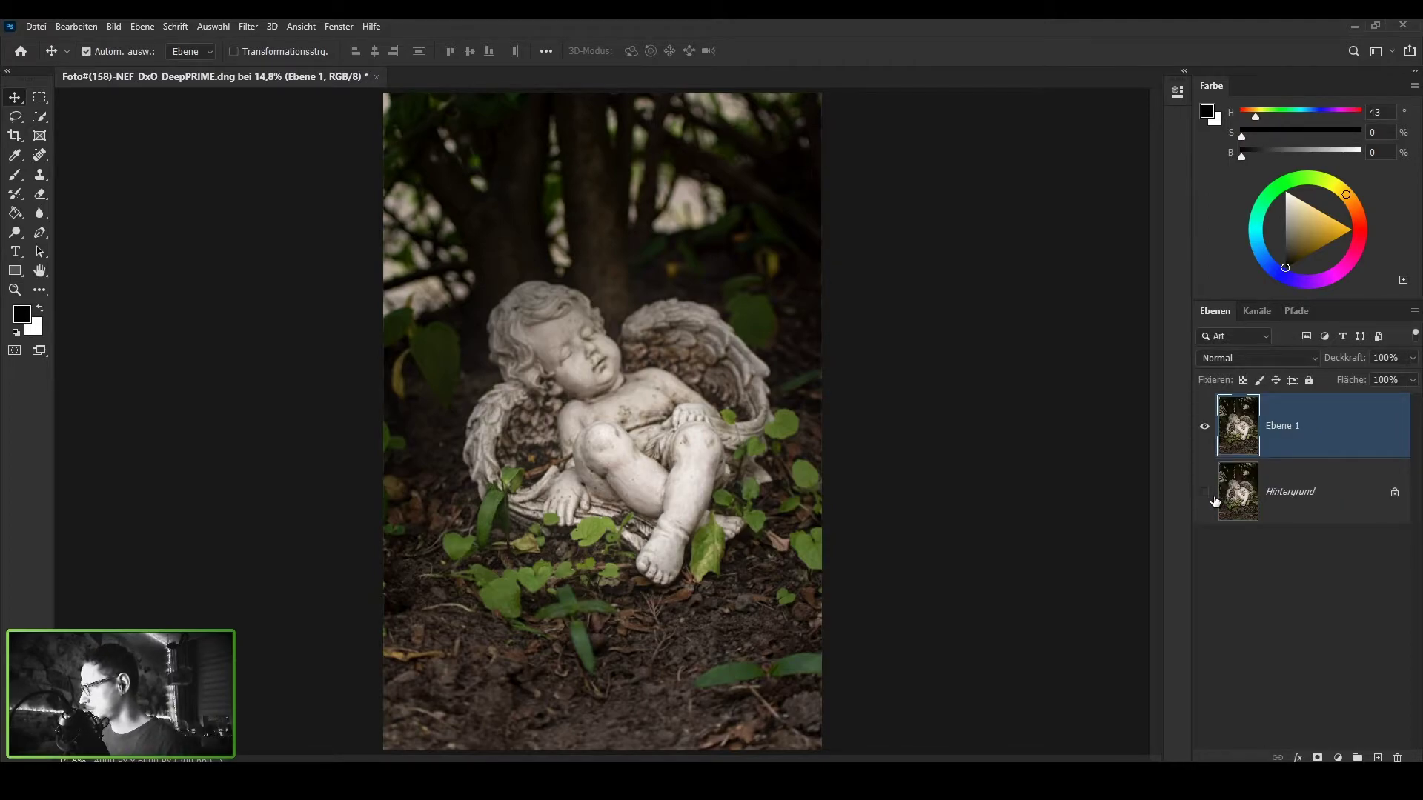
click(1343, 519)
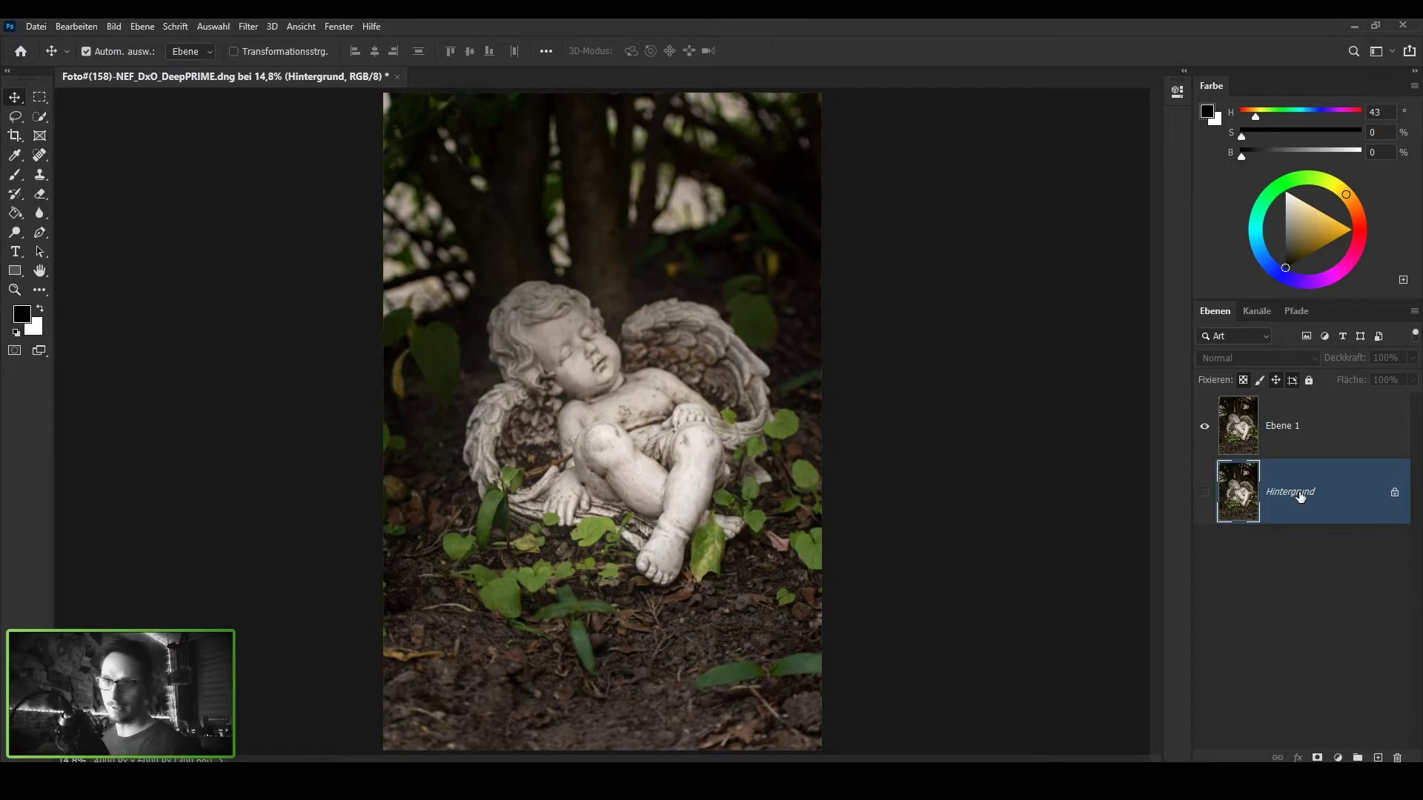
click(1338, 436)
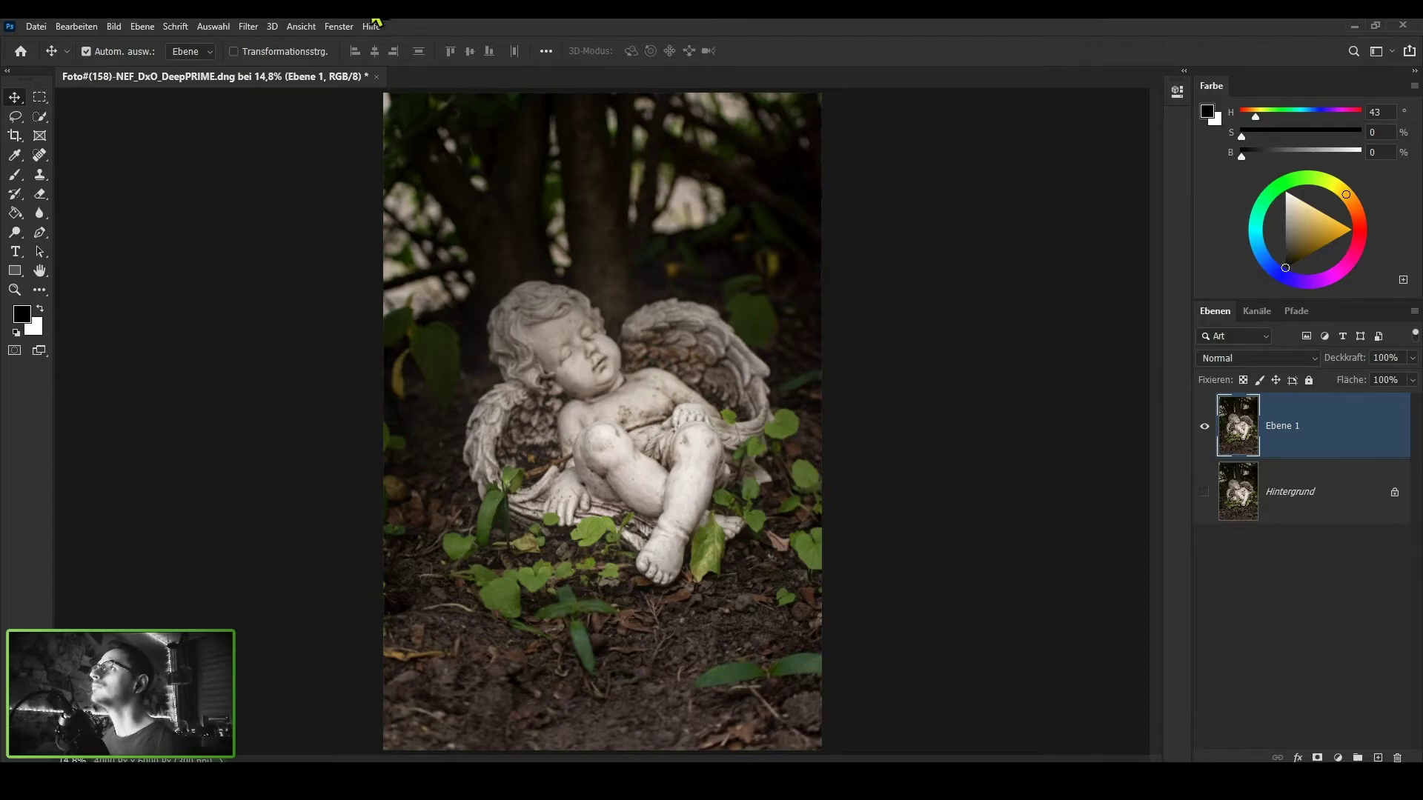
Launch Filter > Nik Collection > Color Efex Pro 4 on Ebene 1
click(249, 26)
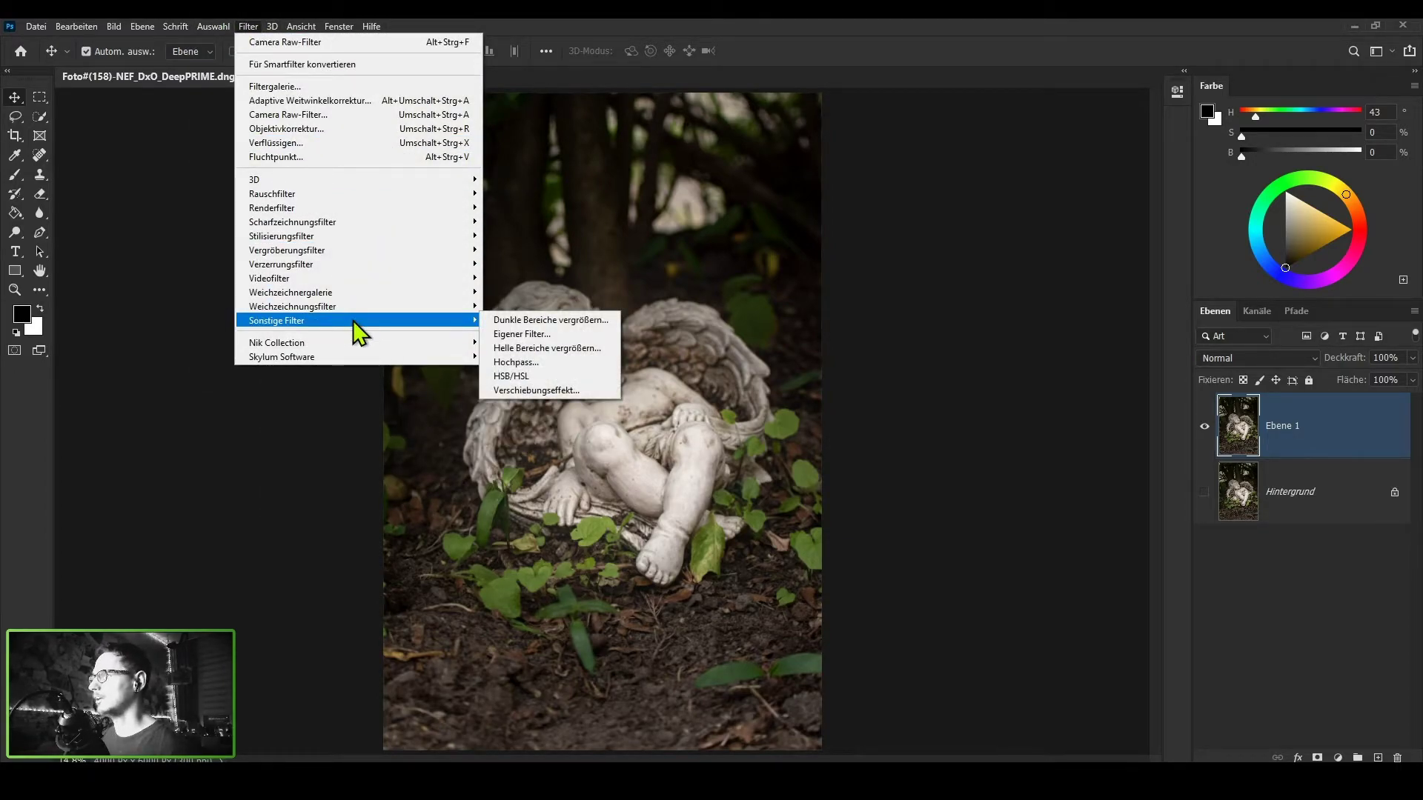
mouse_move(356, 343)
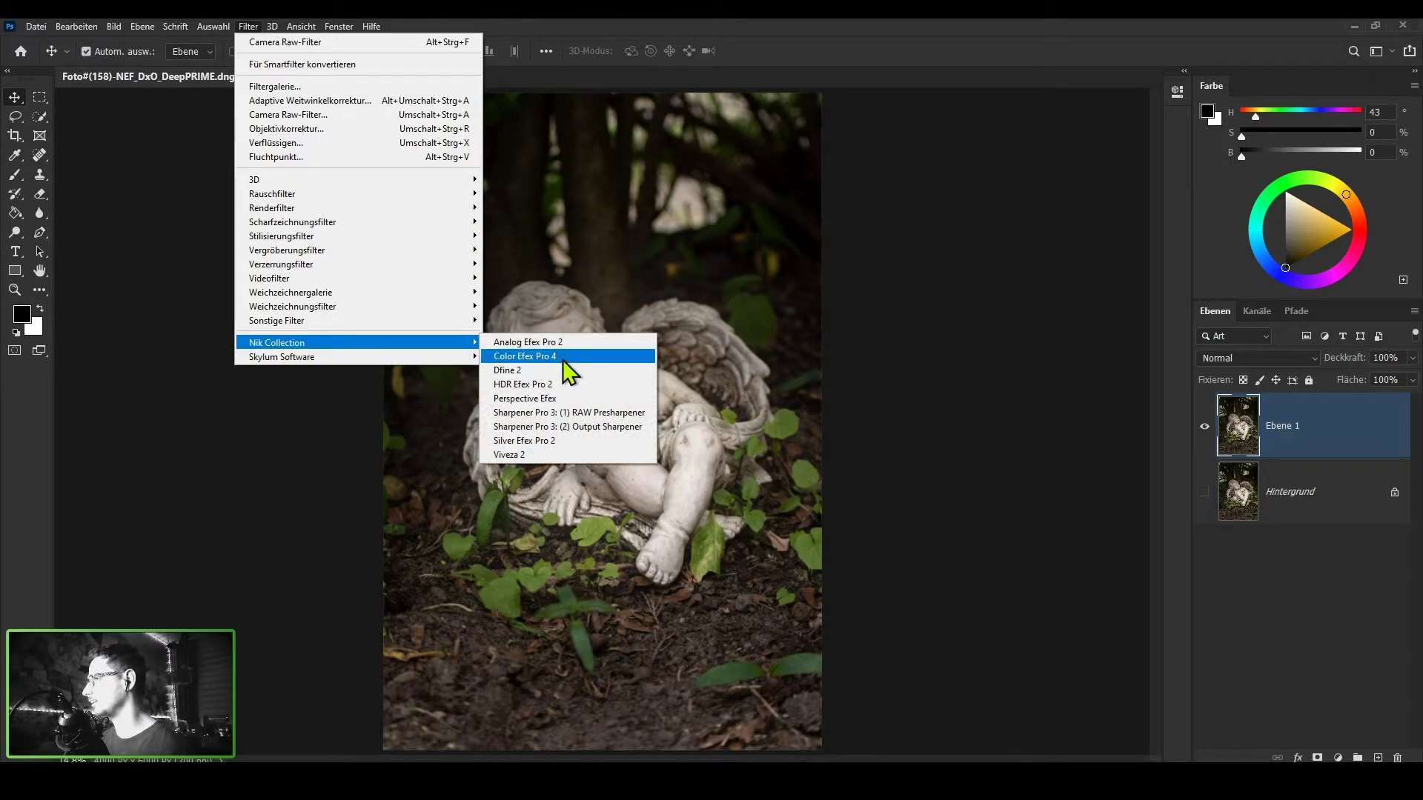
click(566, 357)
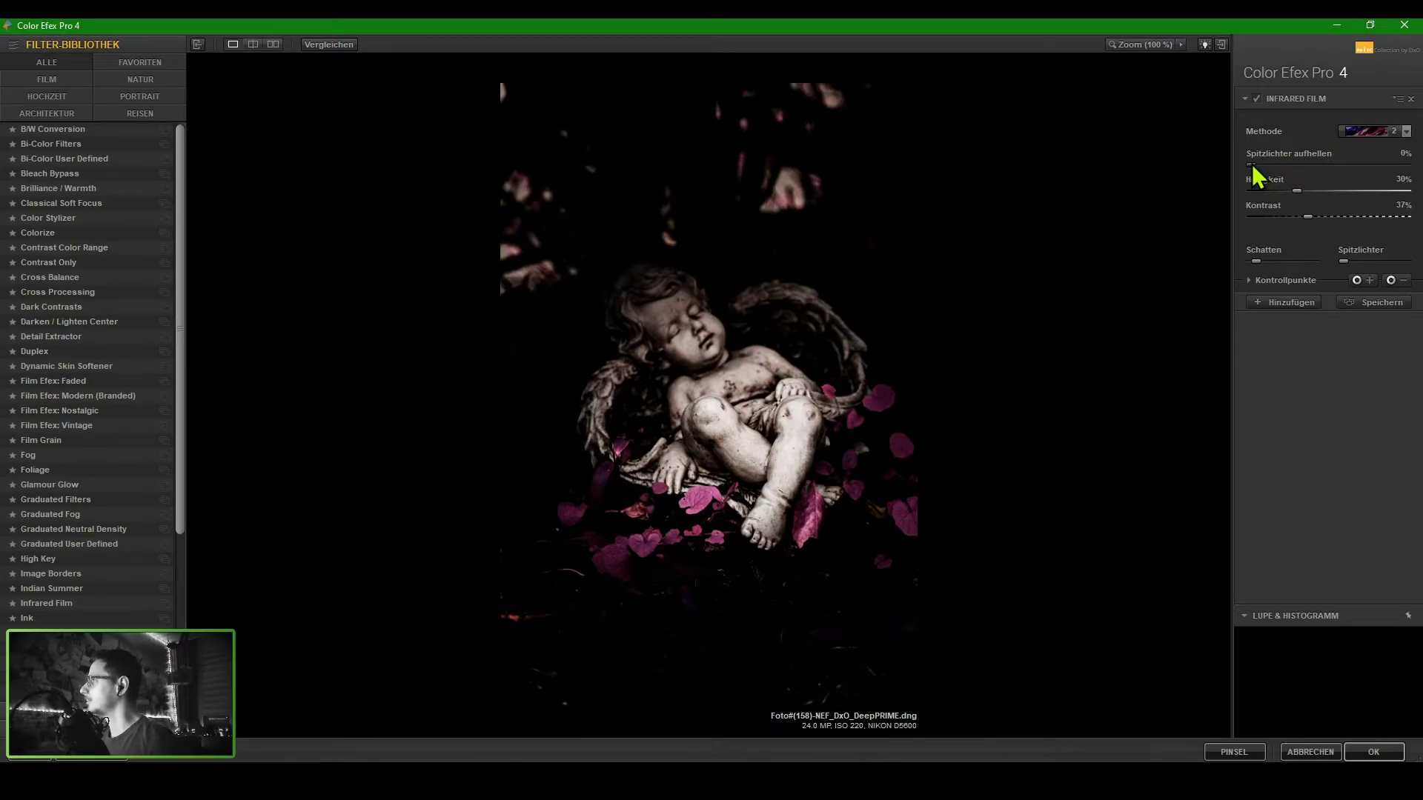
Set Infrared Film highlight brightening to 45%, brightness 38% and contrast 71%
drag(1253, 172, 1326, 178)
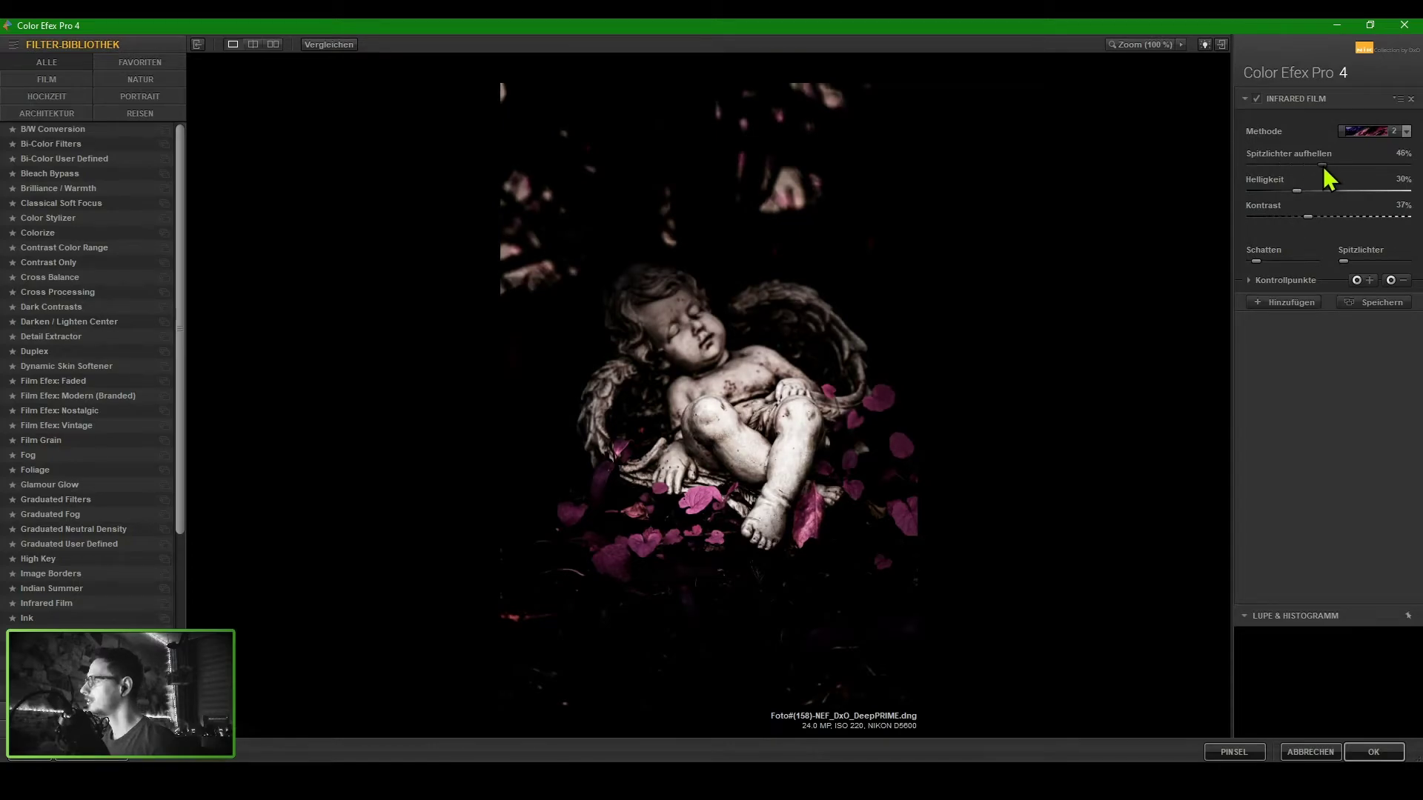
drag(1297, 191, 1312, 198)
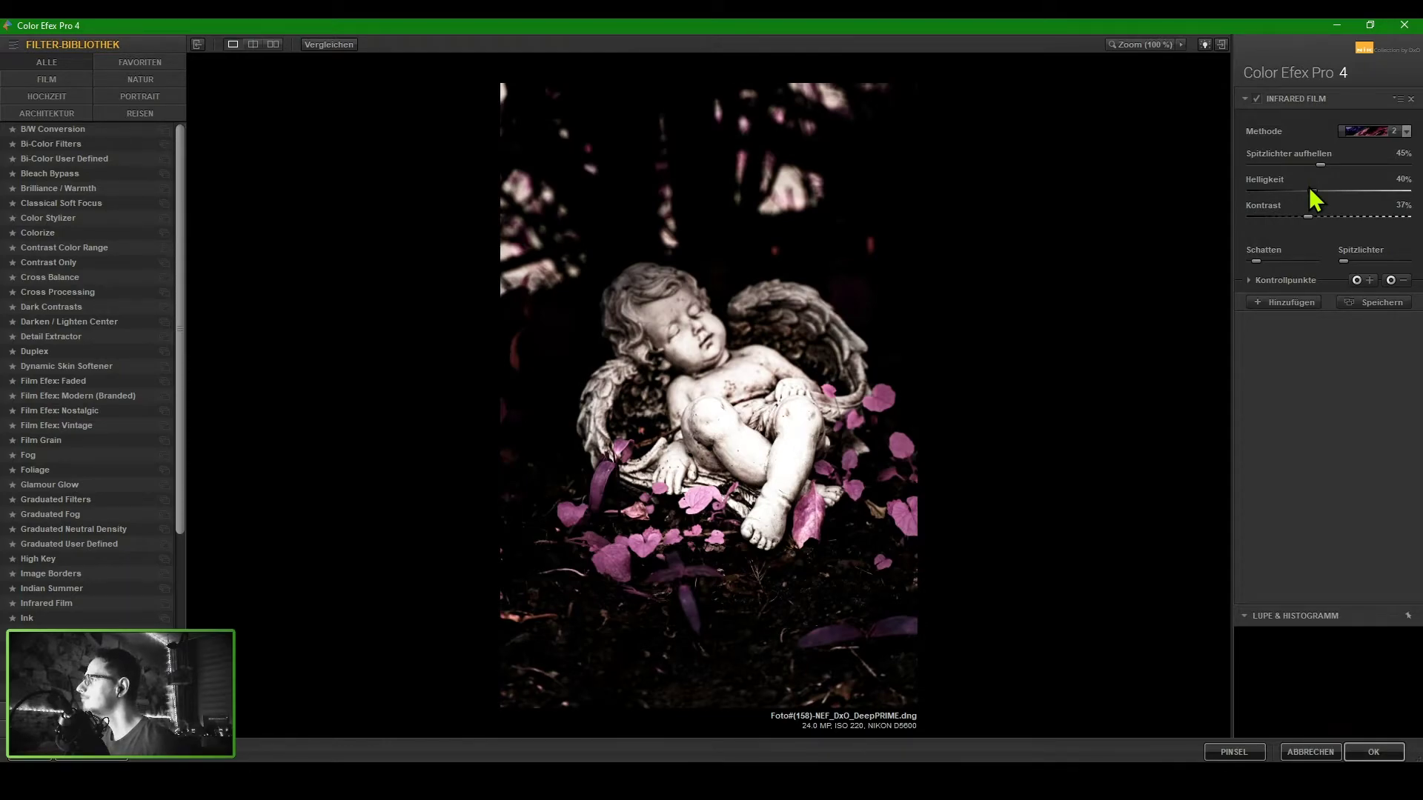
mouse_move(1312, 199)
mouse_down()
mouse_move(1357, 216)
mouse_move(1275, 218)
mouse_move(1374, 218)
mouse_move(1346, 277)
mouse_up()
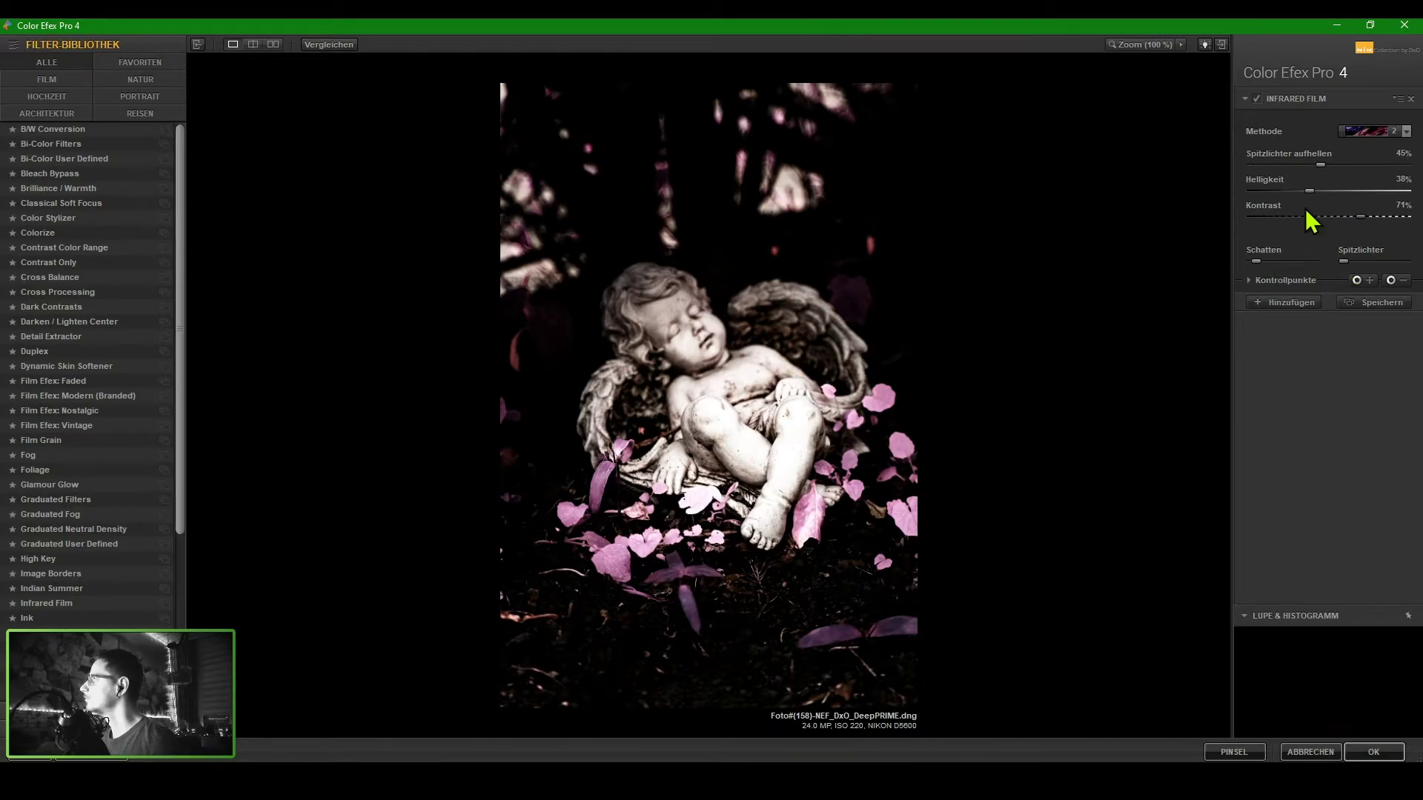
click(1405, 133)
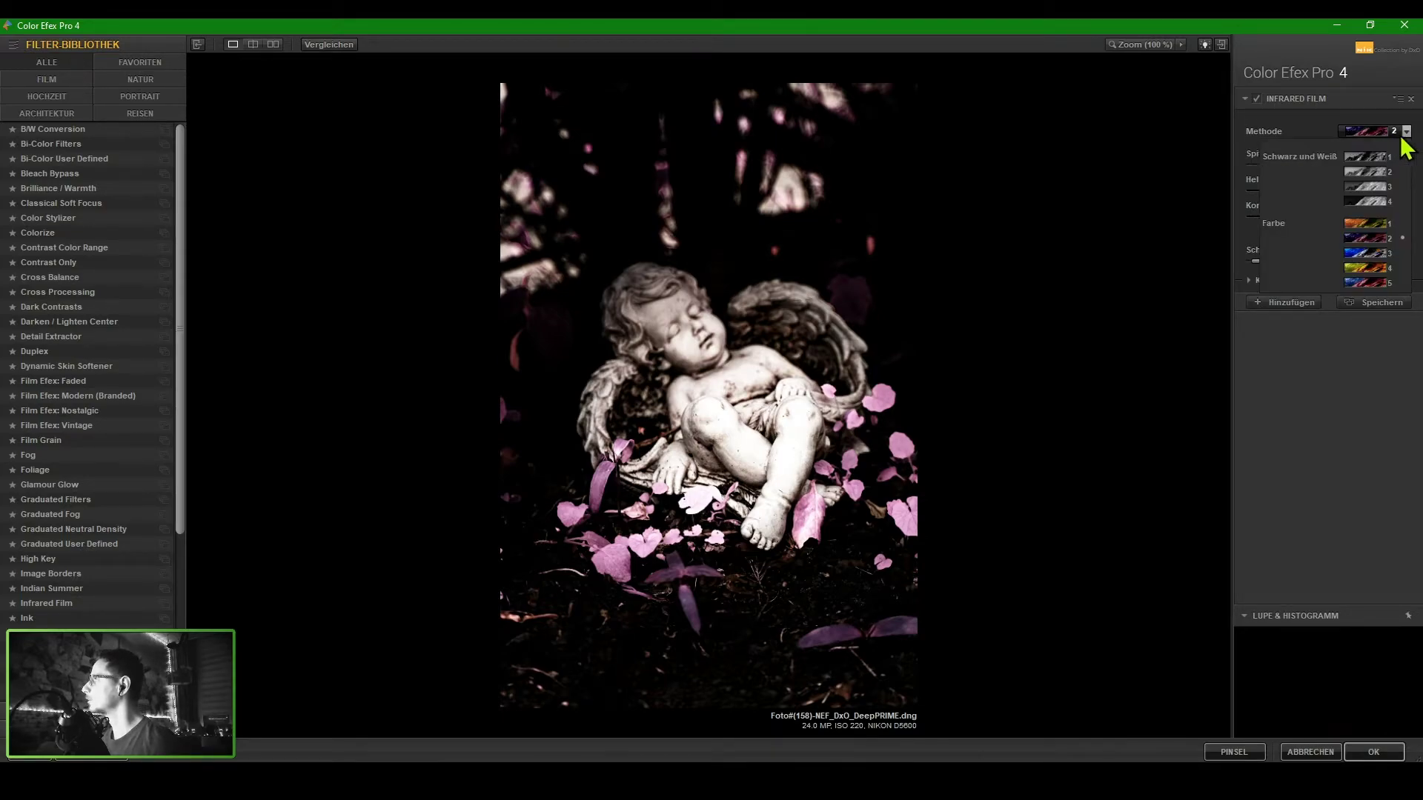
click(1406, 132)
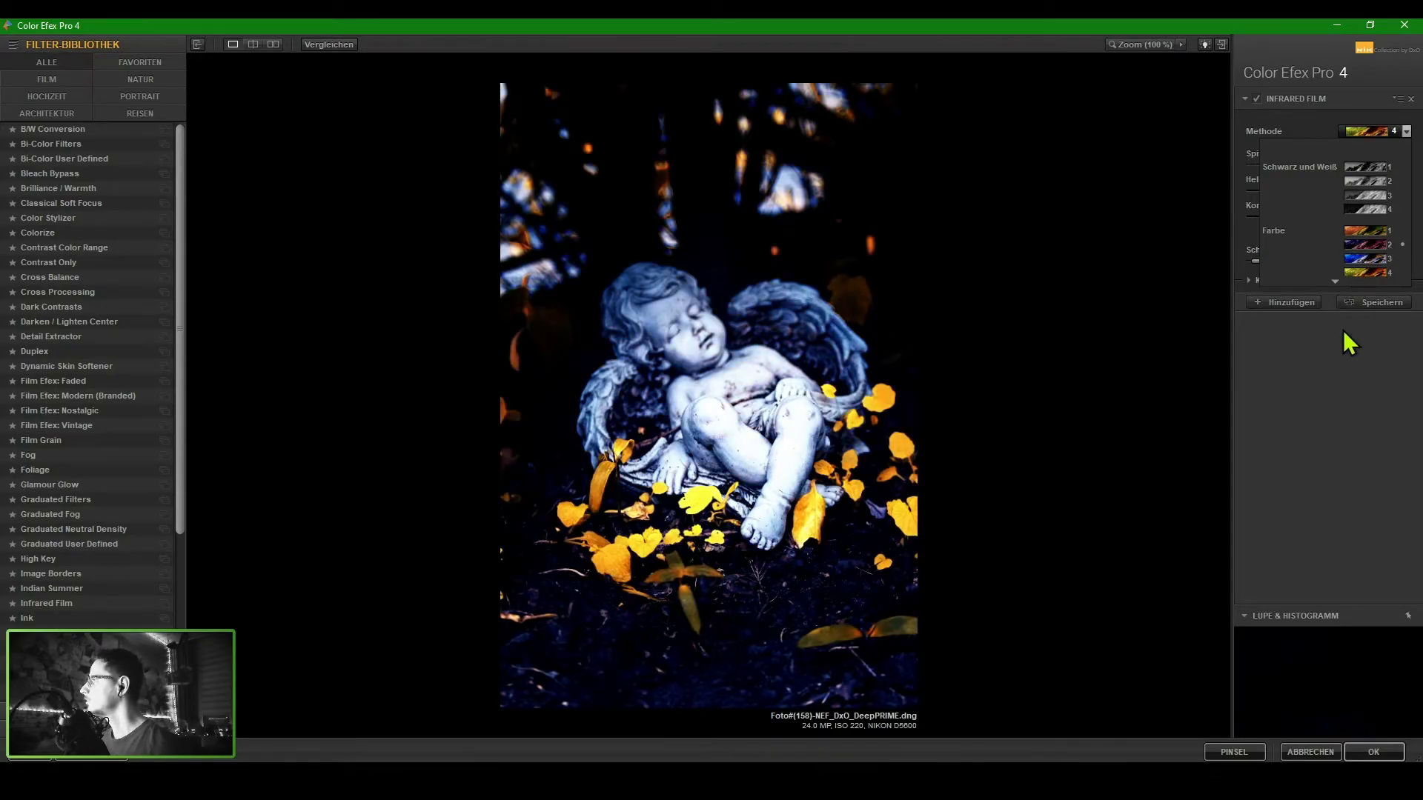
click(1345, 348)
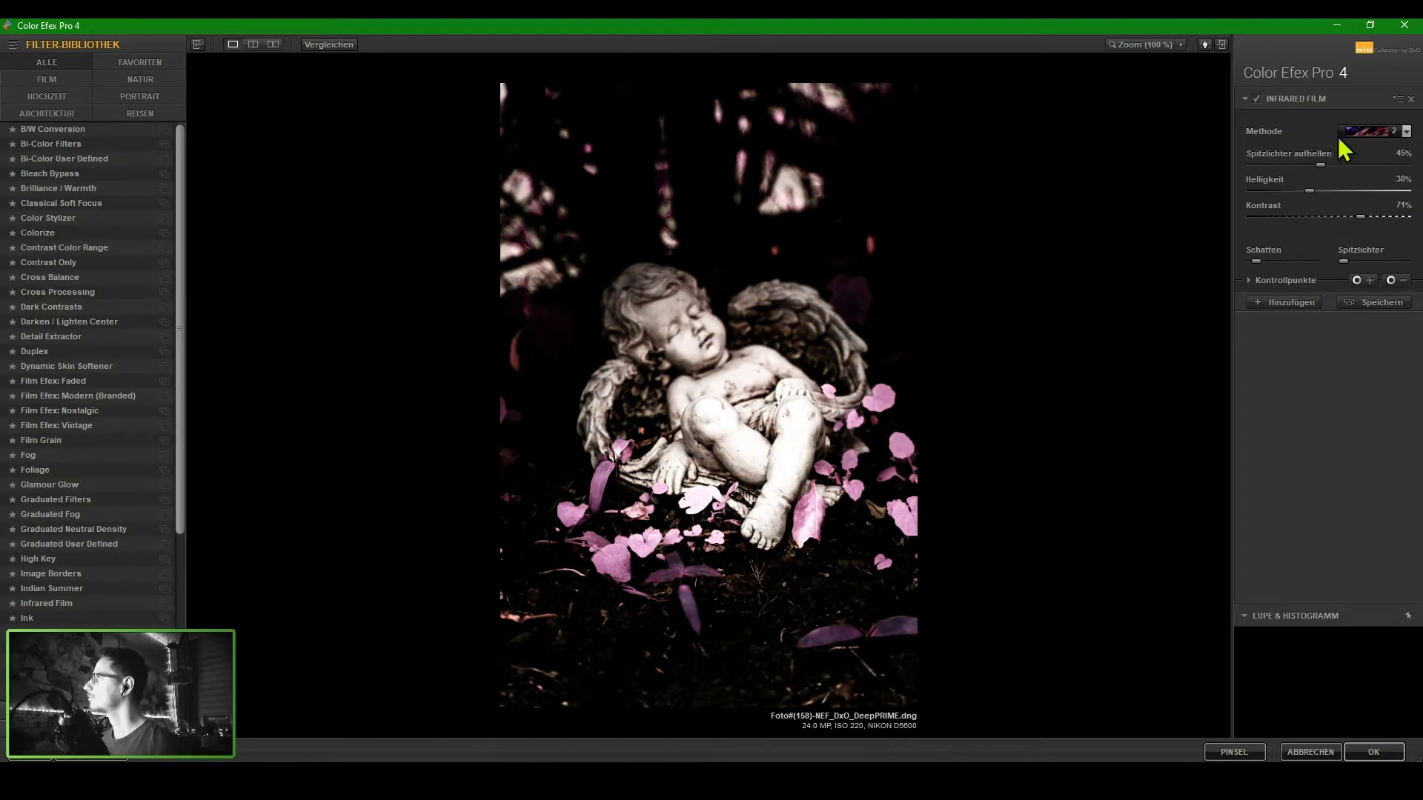
Replace Infrared Film with the Foliage filter's 02 - Gelbgrün preset, then return to the library
click(1411, 99)
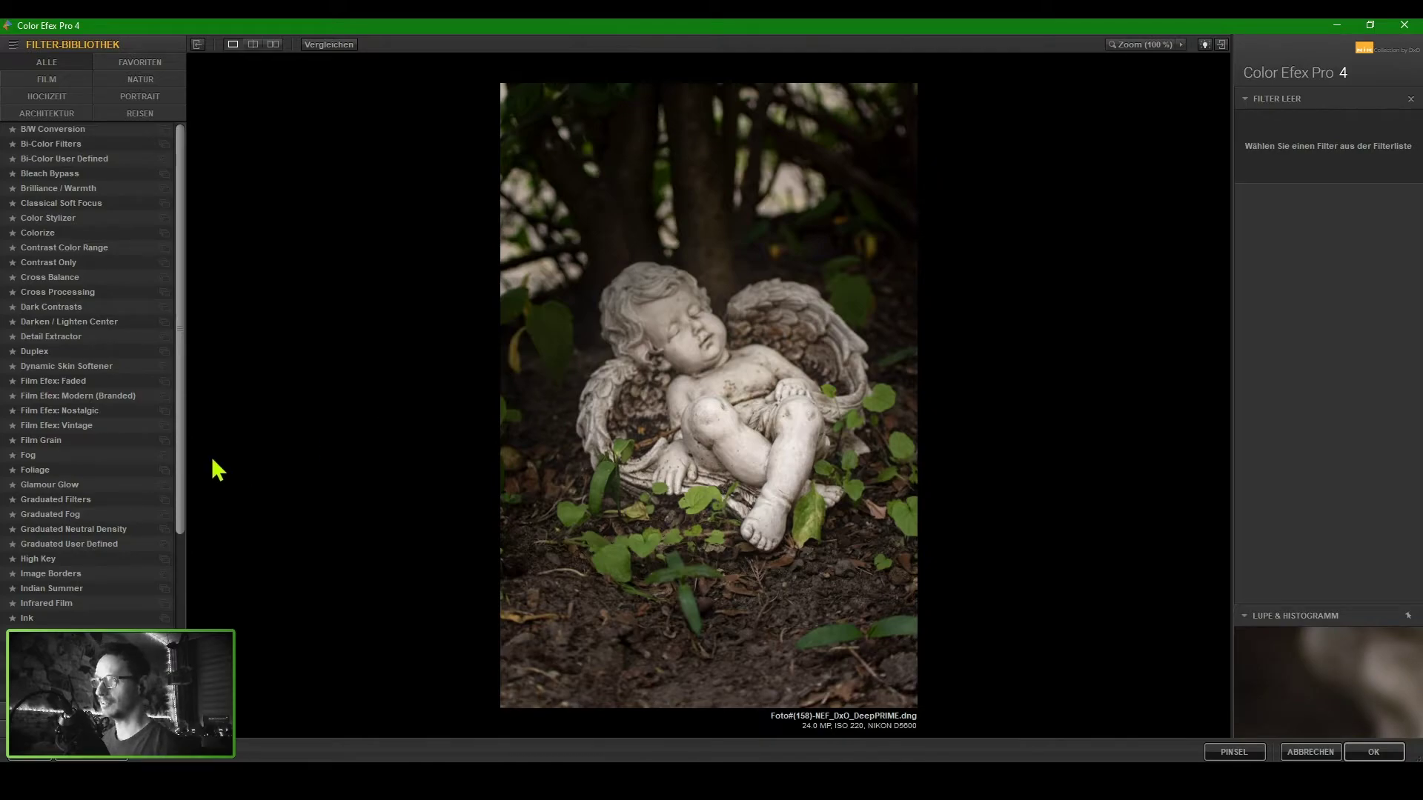
click(164, 470)
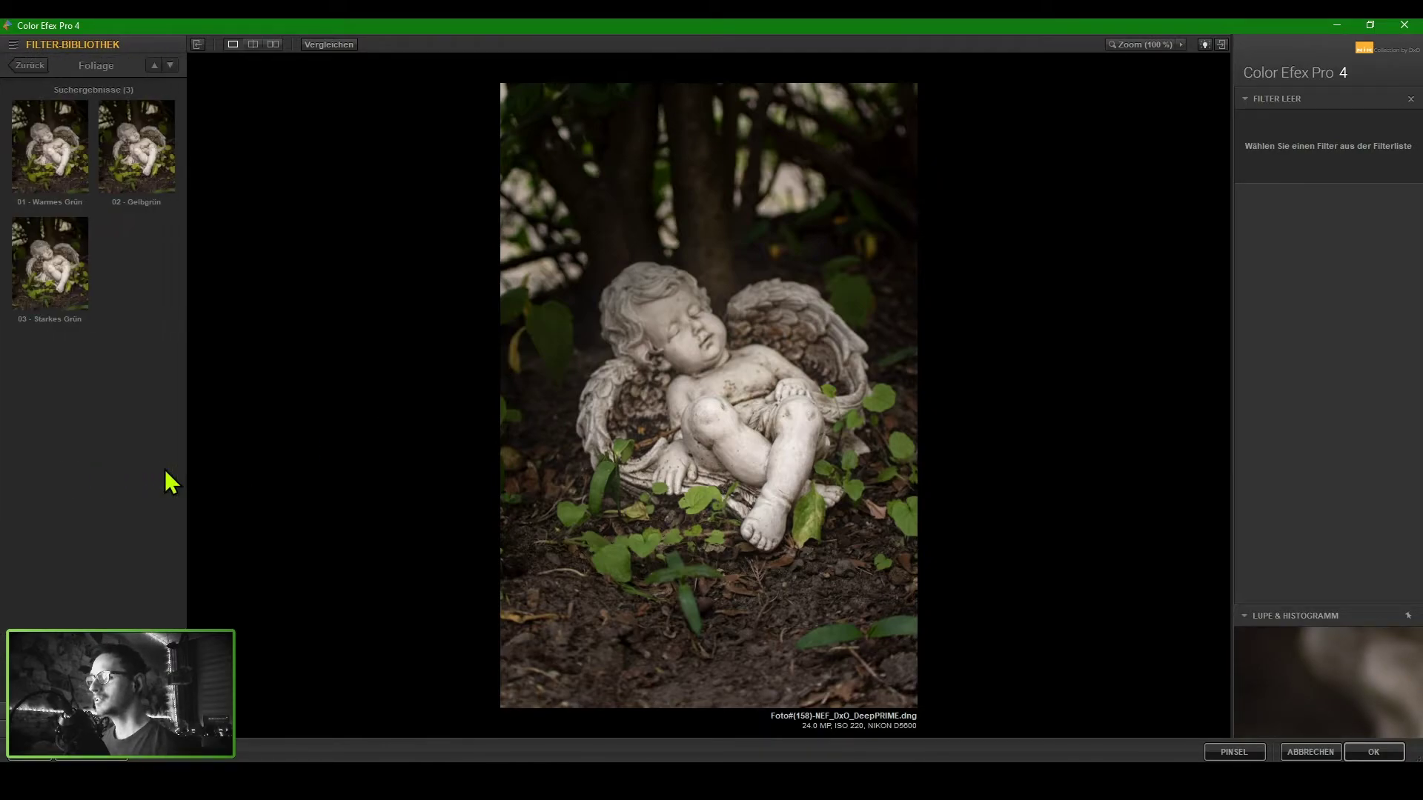
click(81, 296)
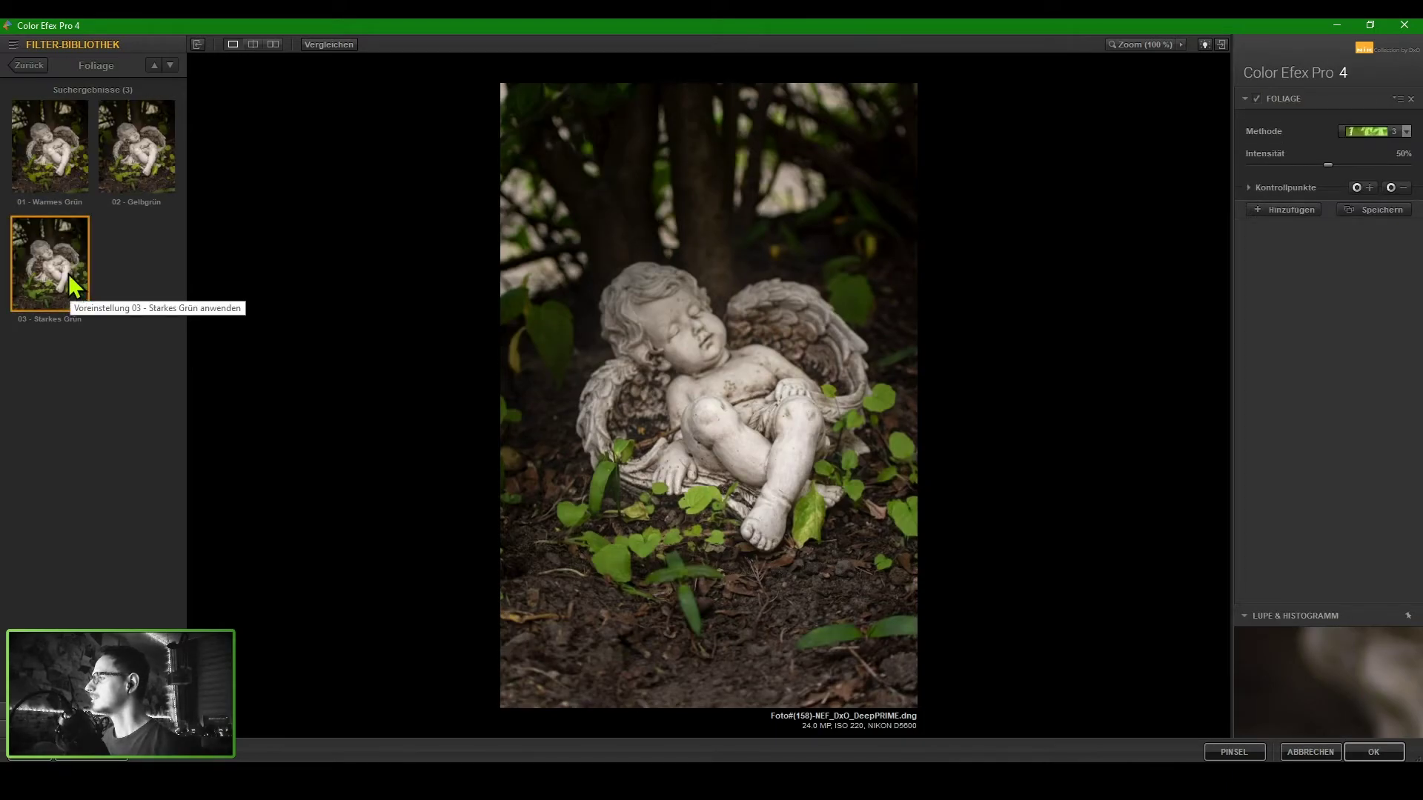
click(64, 185)
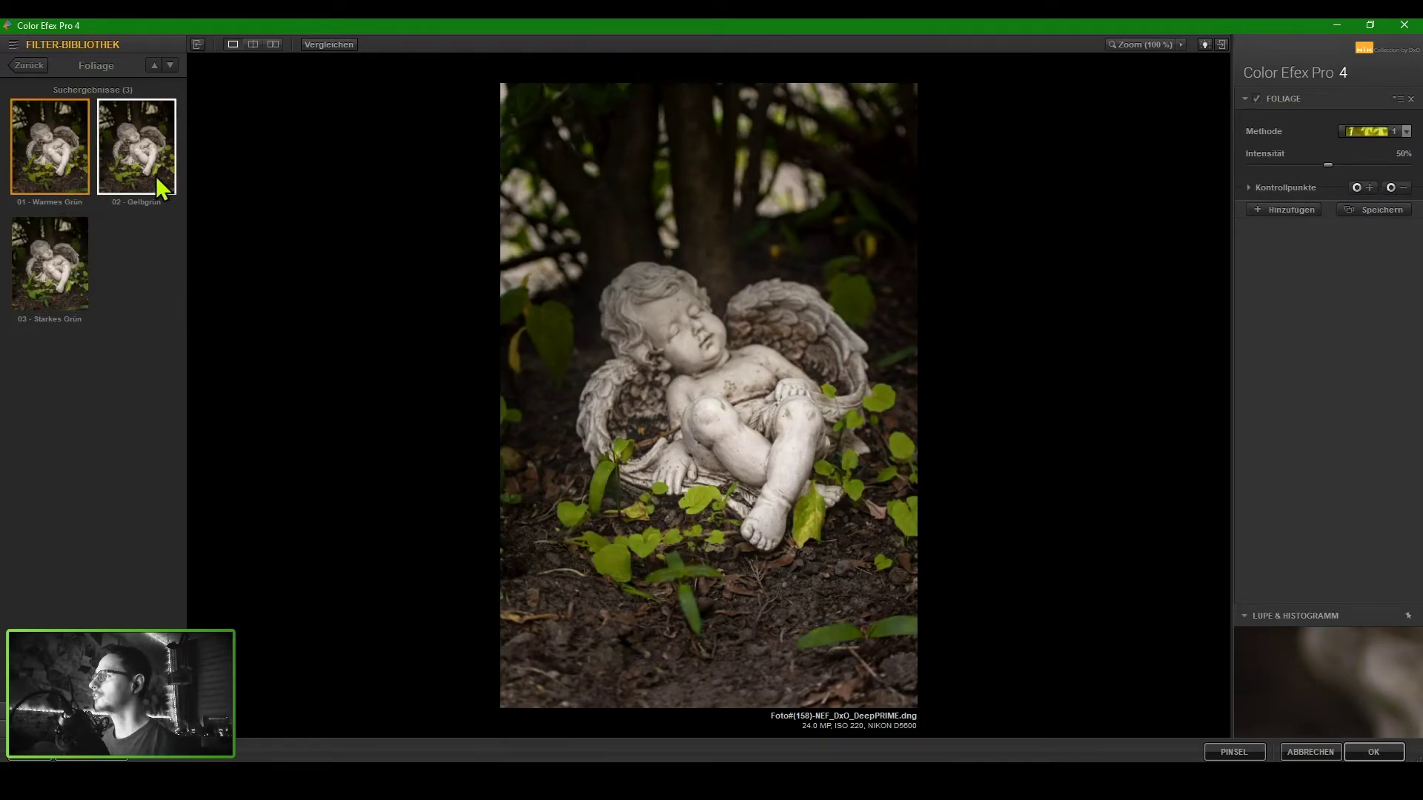
click(160, 187)
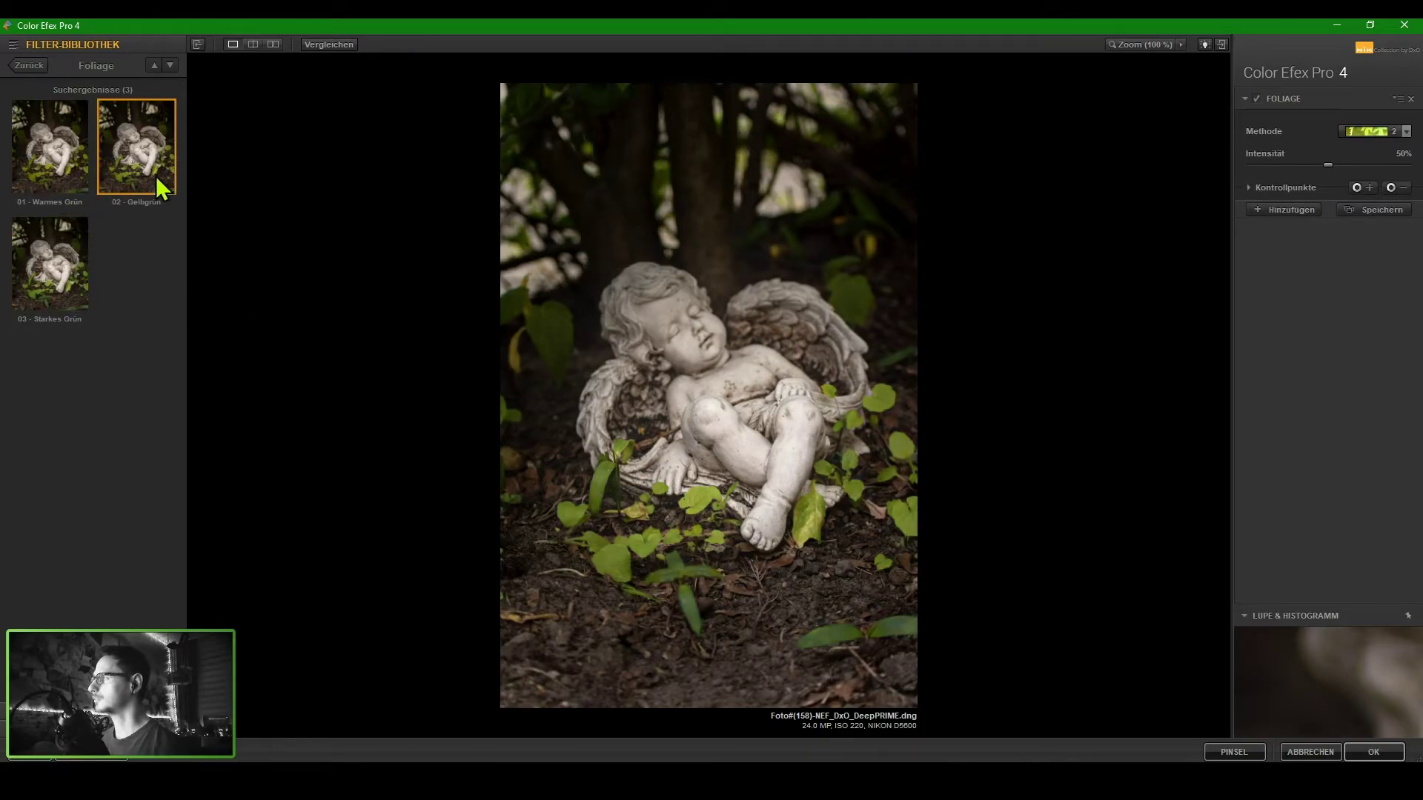
click(35, 69)
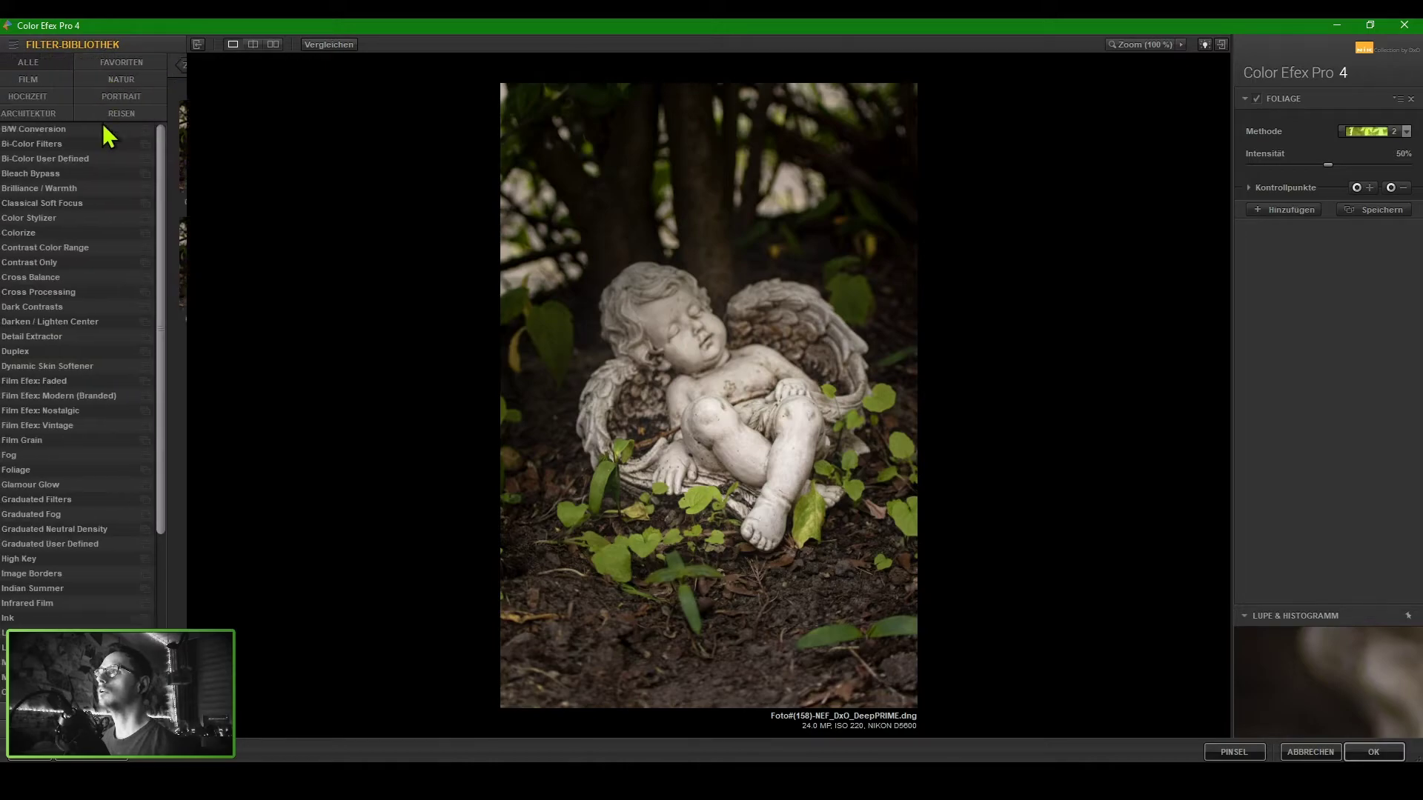
Add Colorize with method 3 and a green tint sampled from a leaf
click(45, 236)
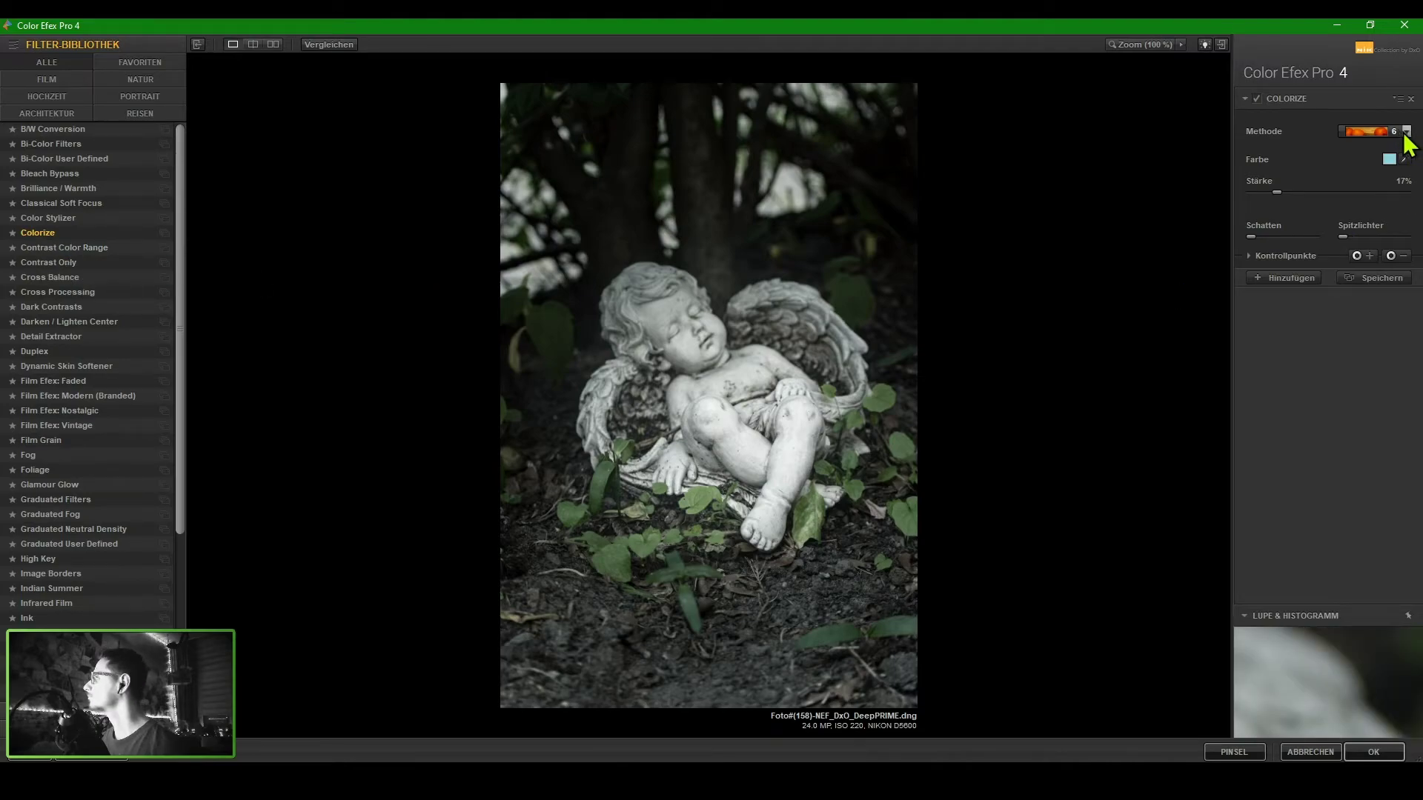
click(1406, 132)
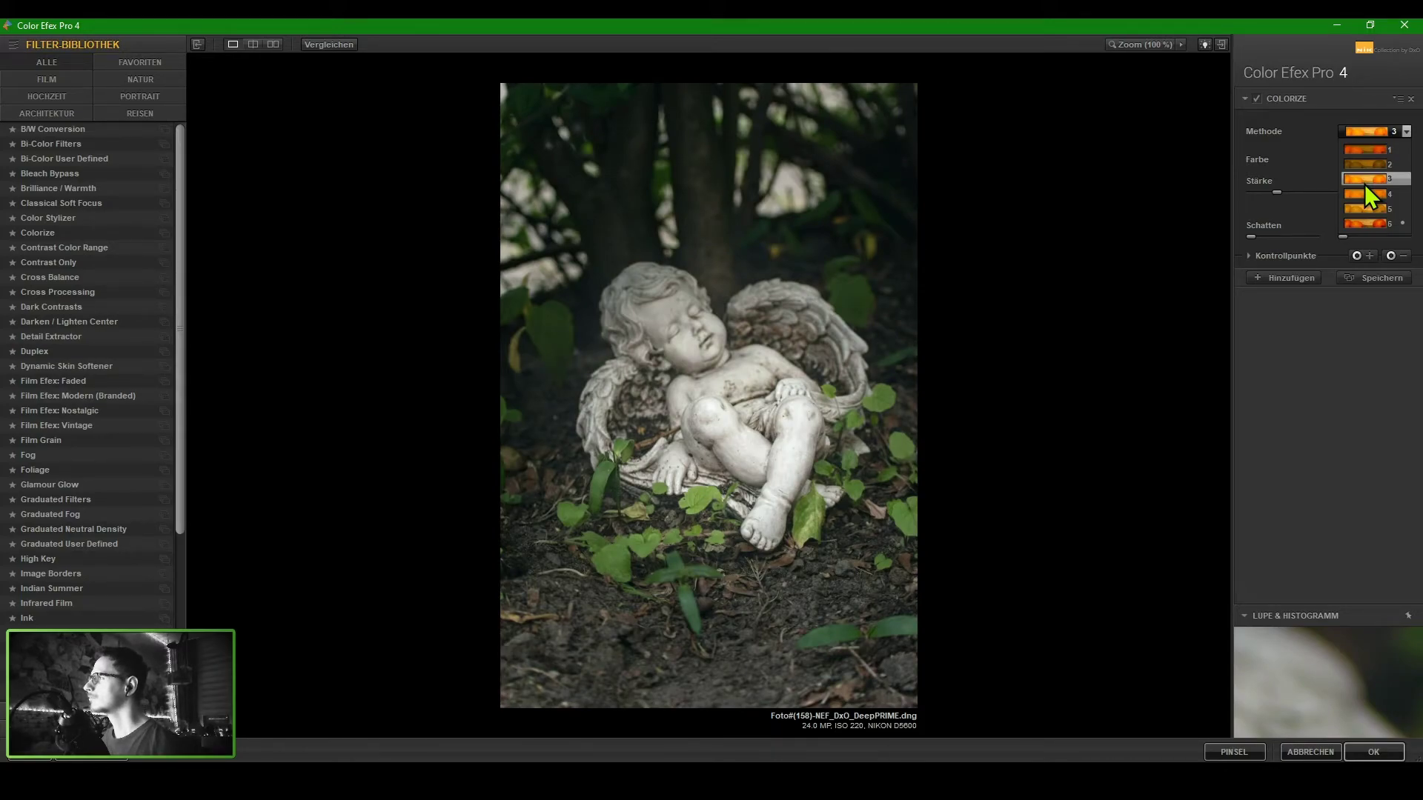
click(1364, 183)
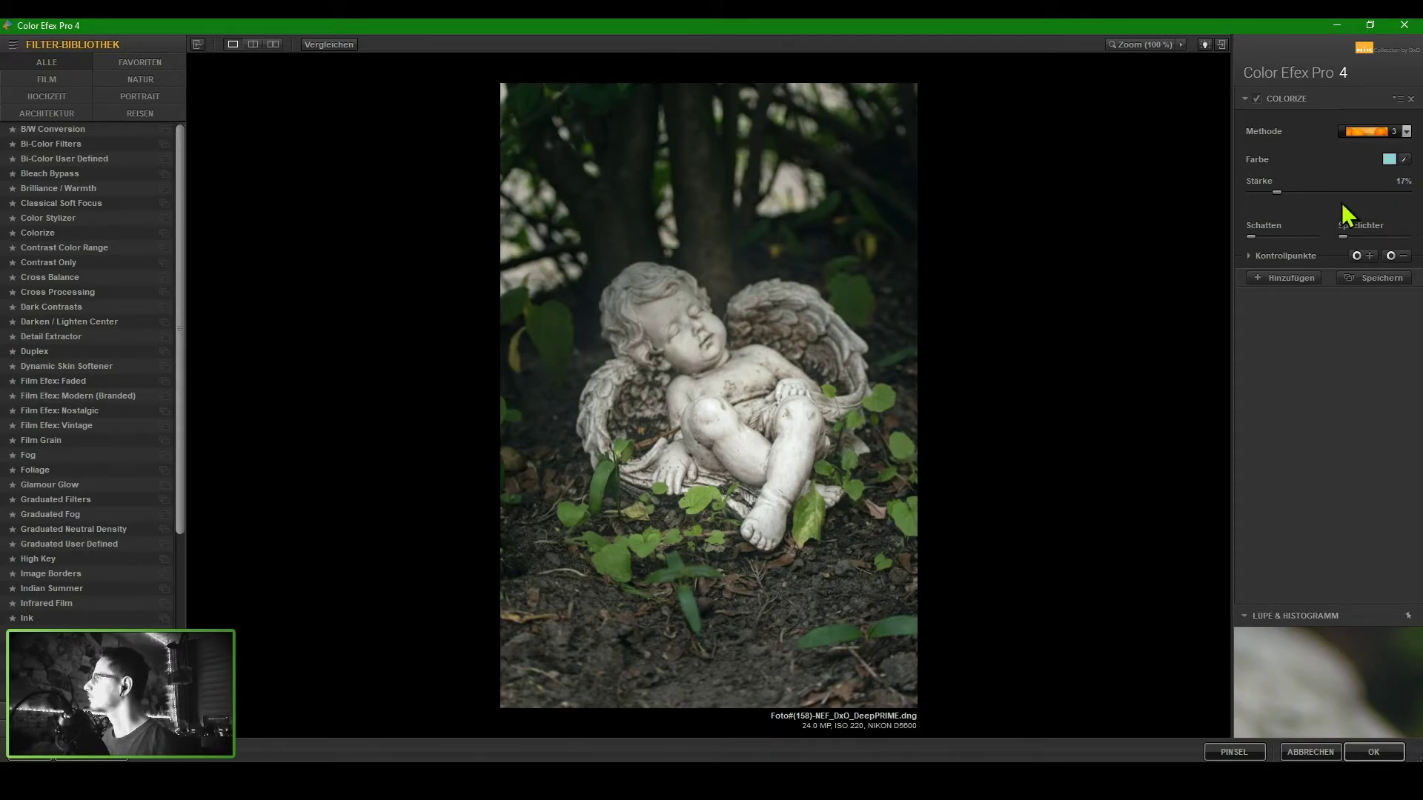
click(1404, 159)
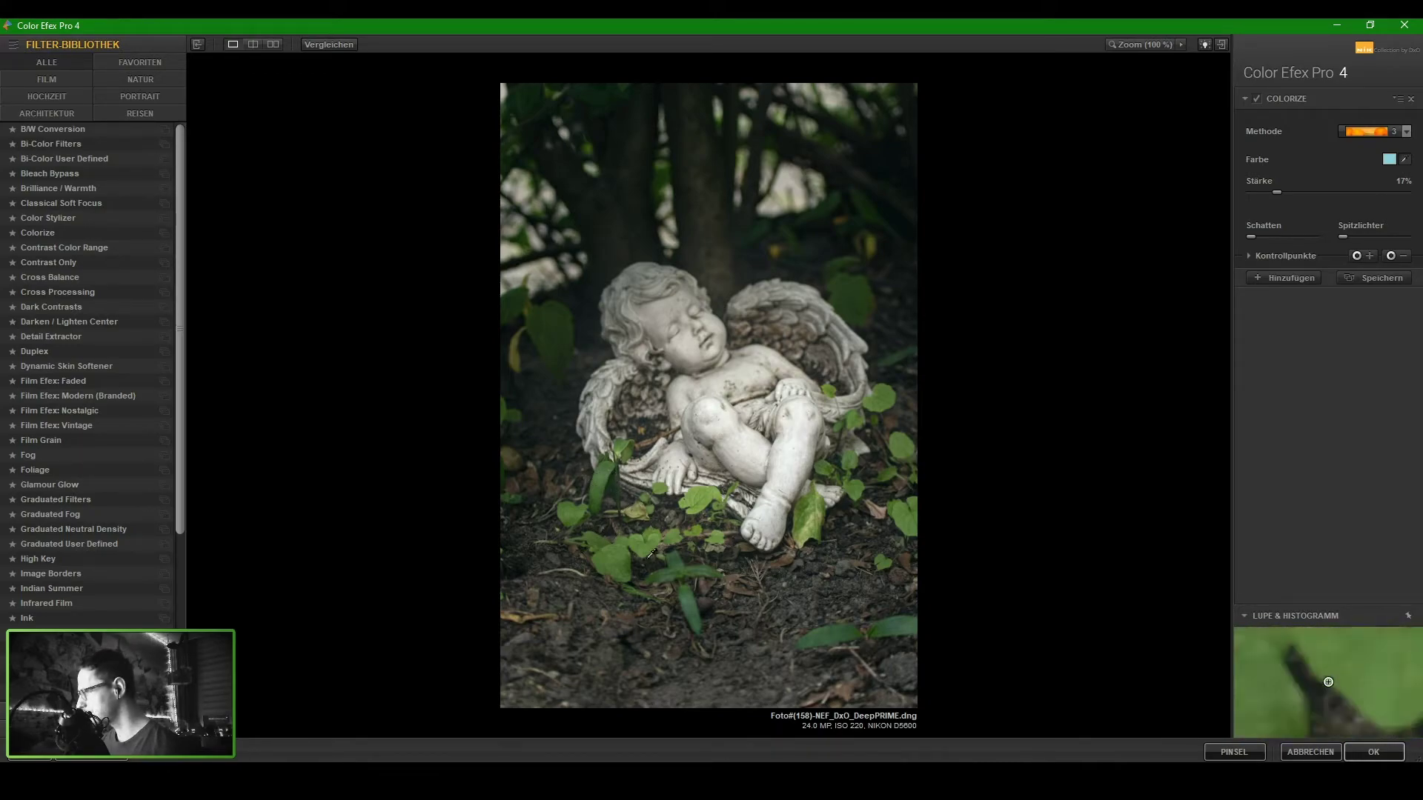
click(694, 619)
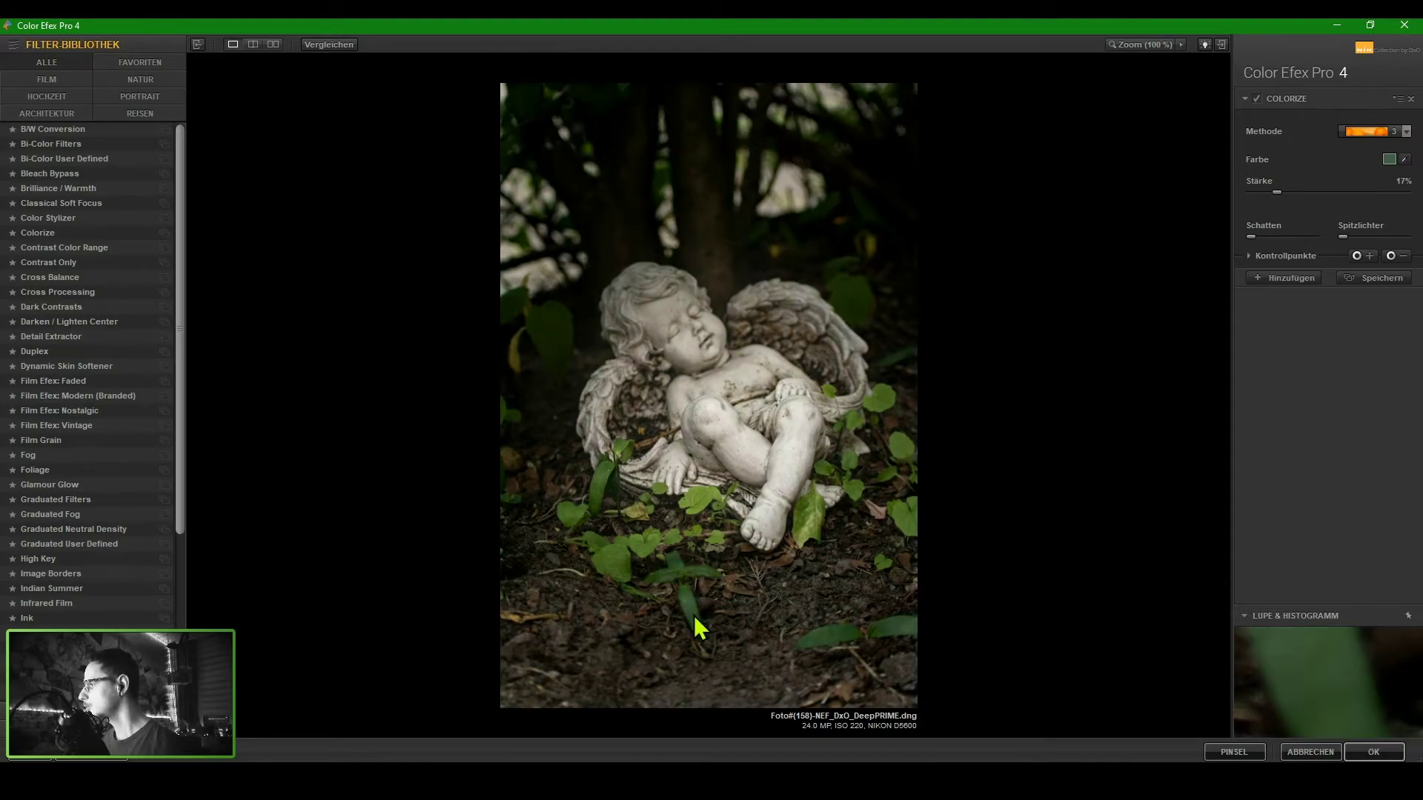
mouse_move(1257, 231)
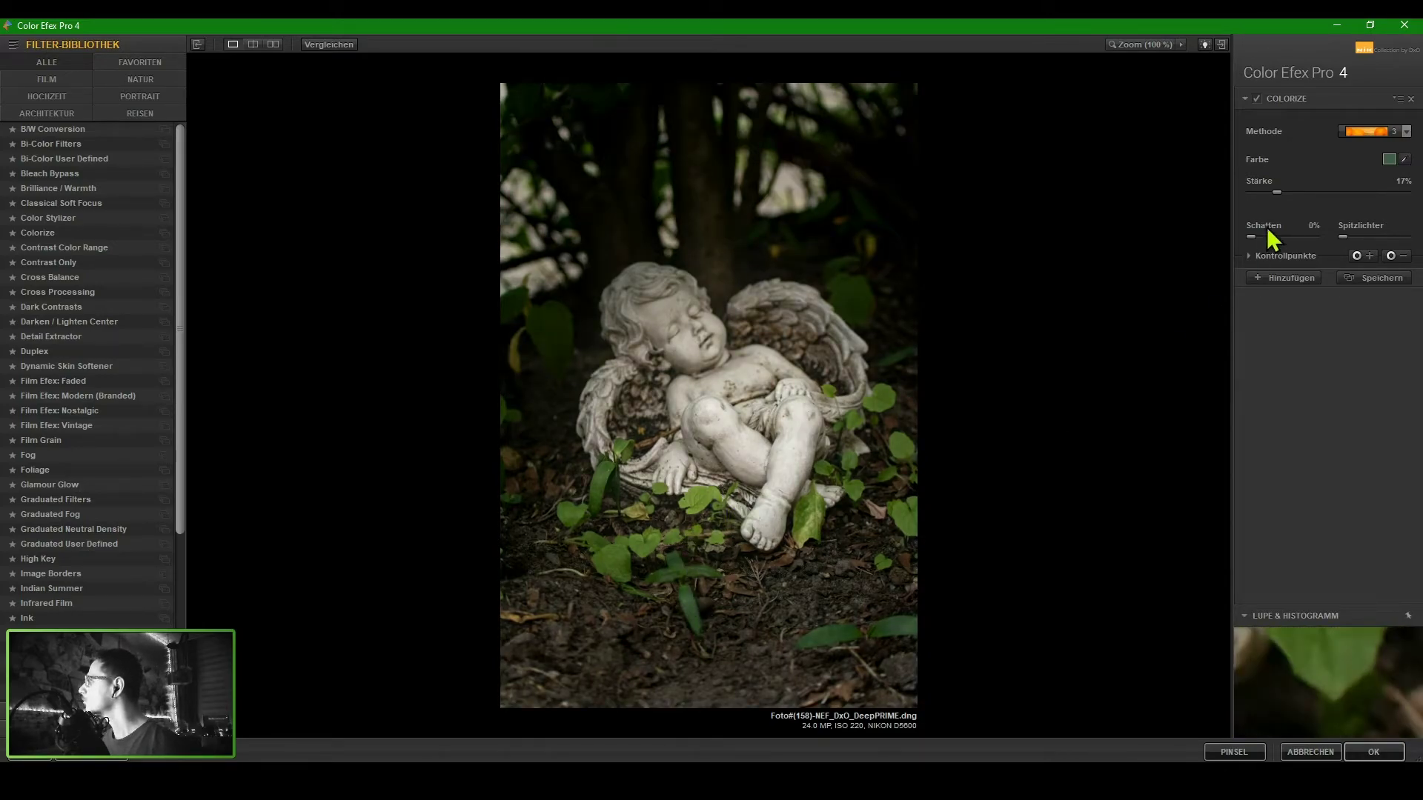
click(1389, 160)
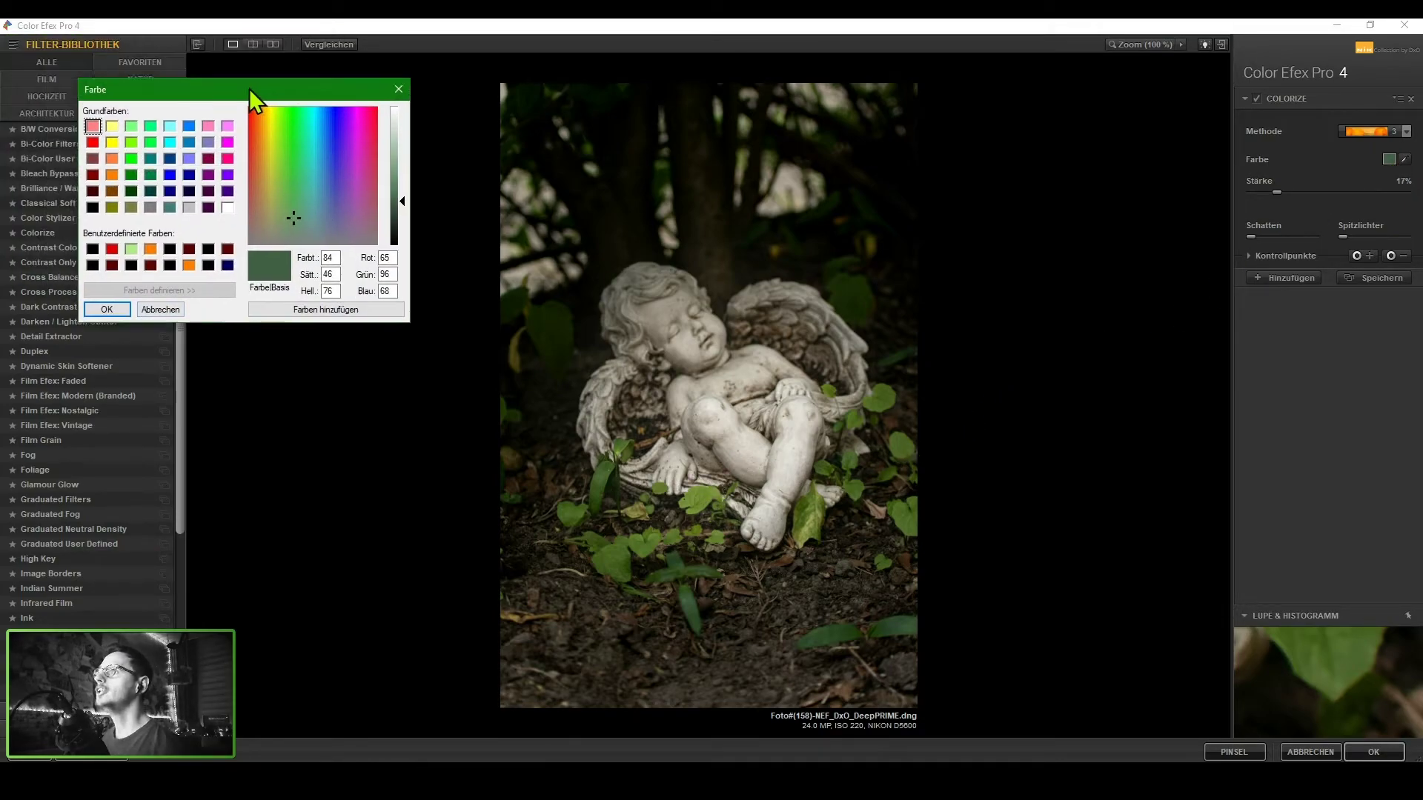
Tint Colorize with the statue's sampled stone-beige at 34% strength, then add a filter slot
mouse_move(179, 45)
mouse_down()
mouse_move(389, 137)
mouse_move(396, 154)
mouse_up()
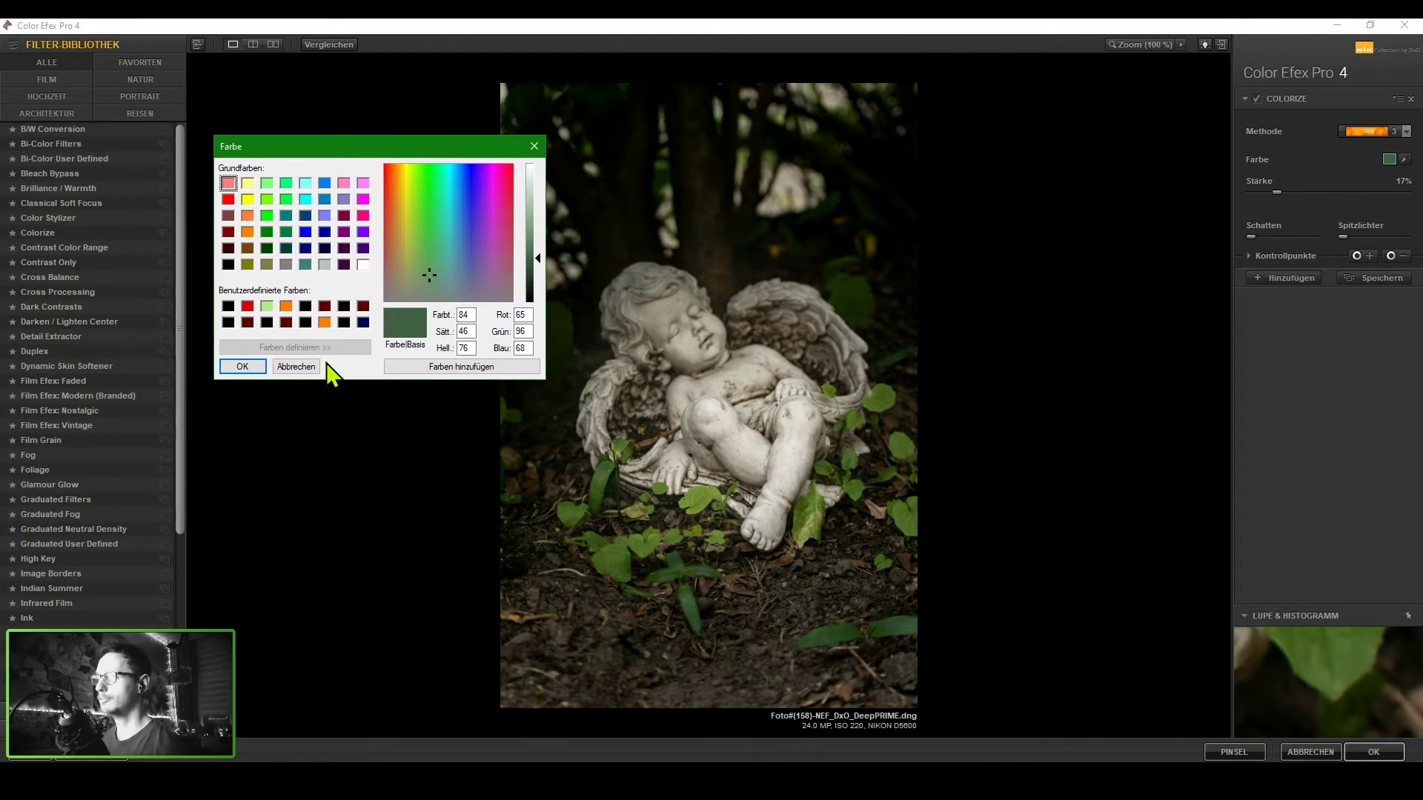
click(301, 368)
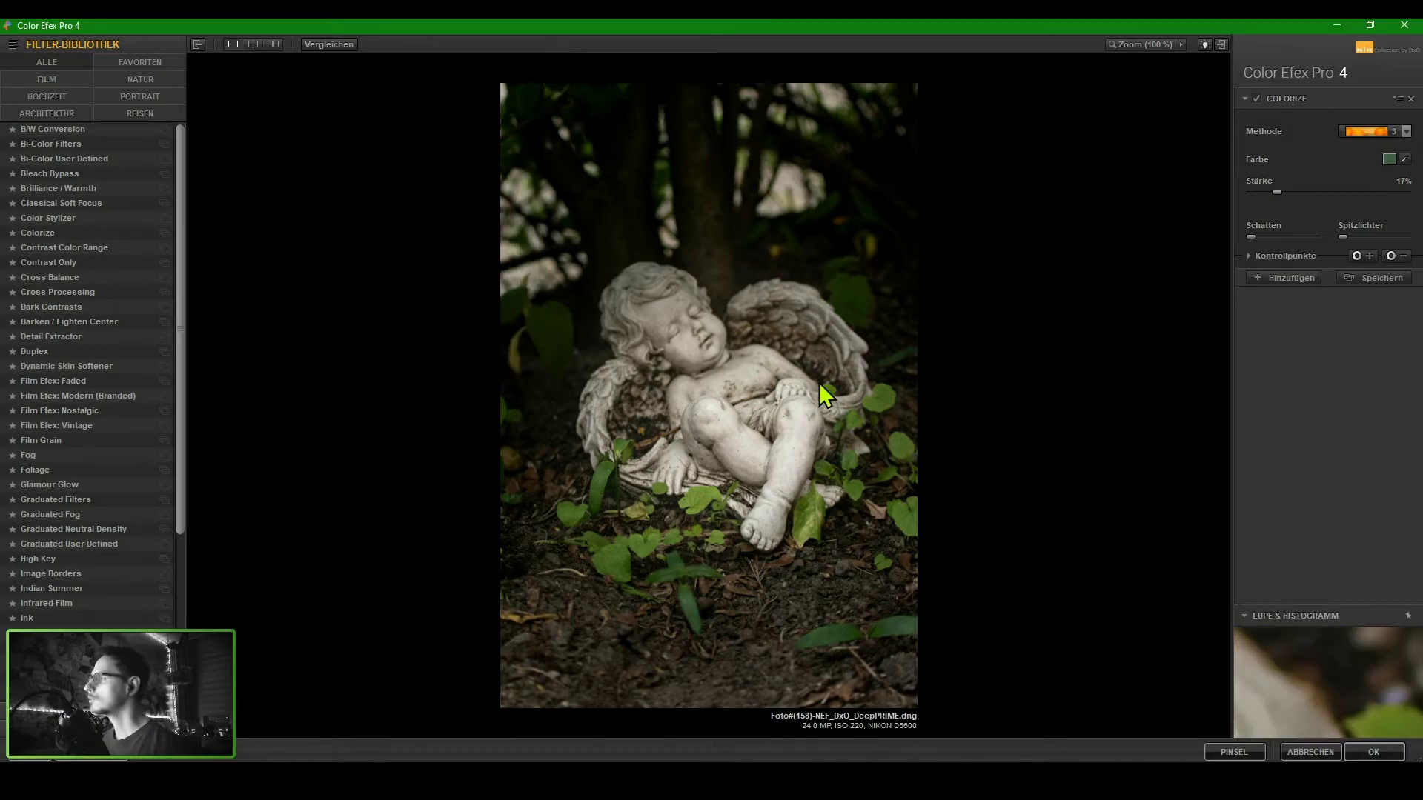
click(1405, 160)
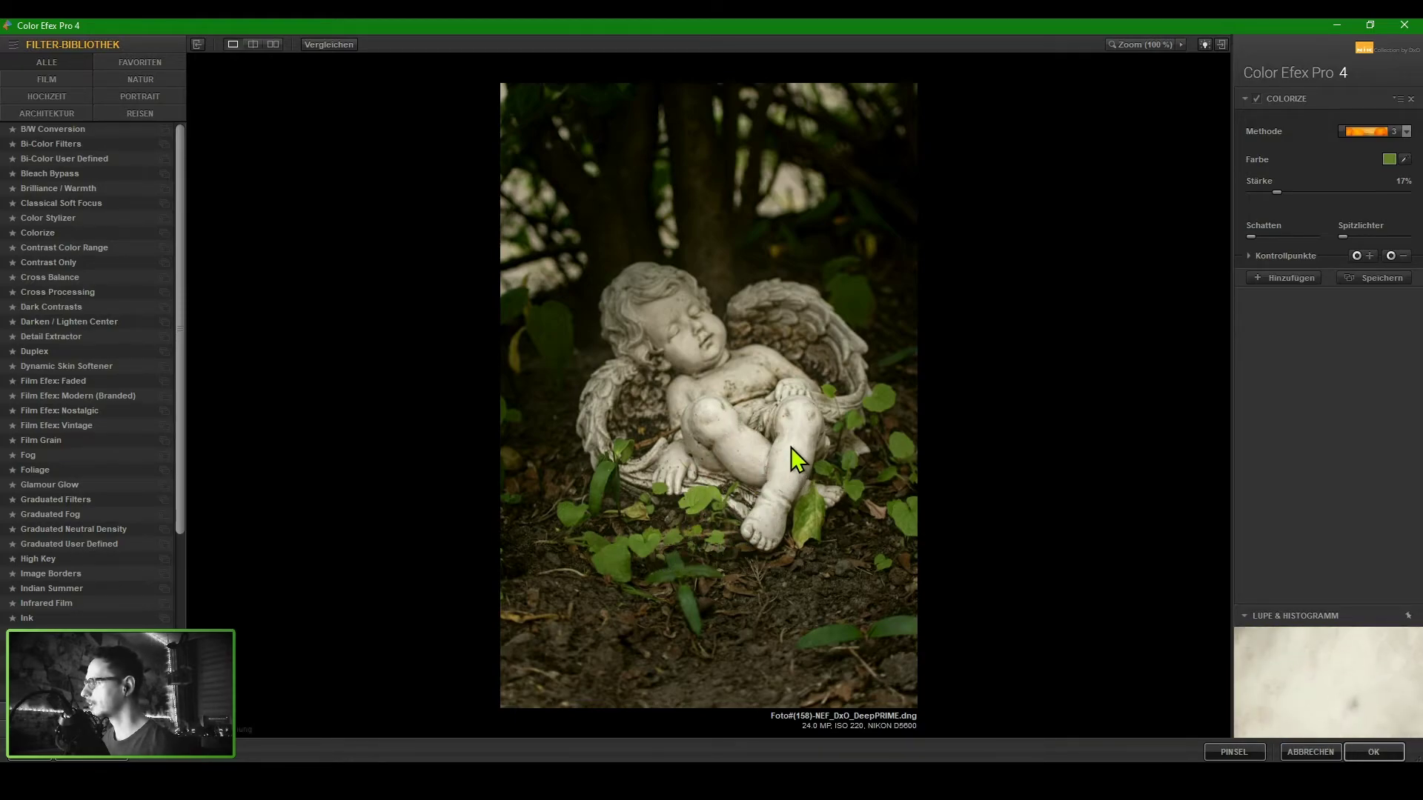
click(1405, 159)
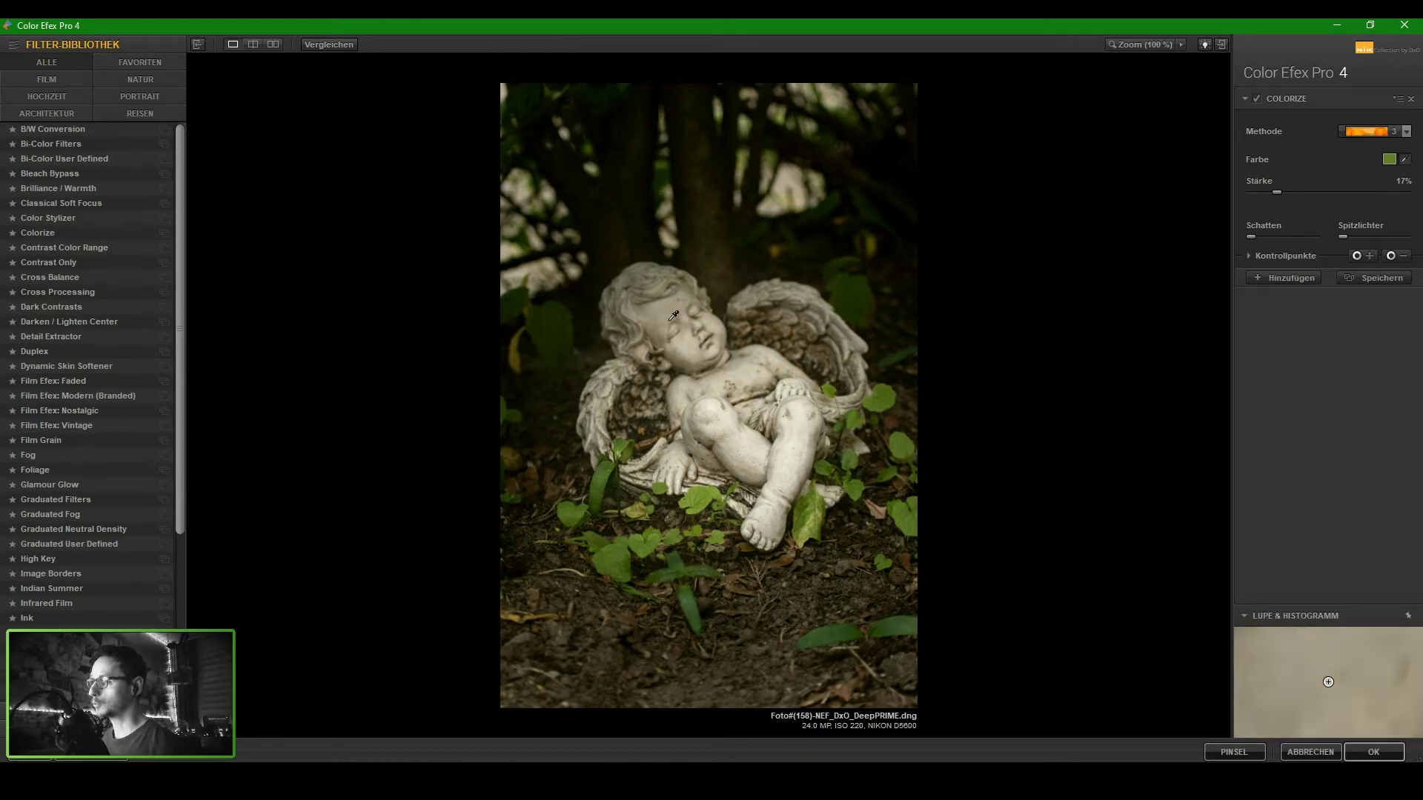
click(791, 408)
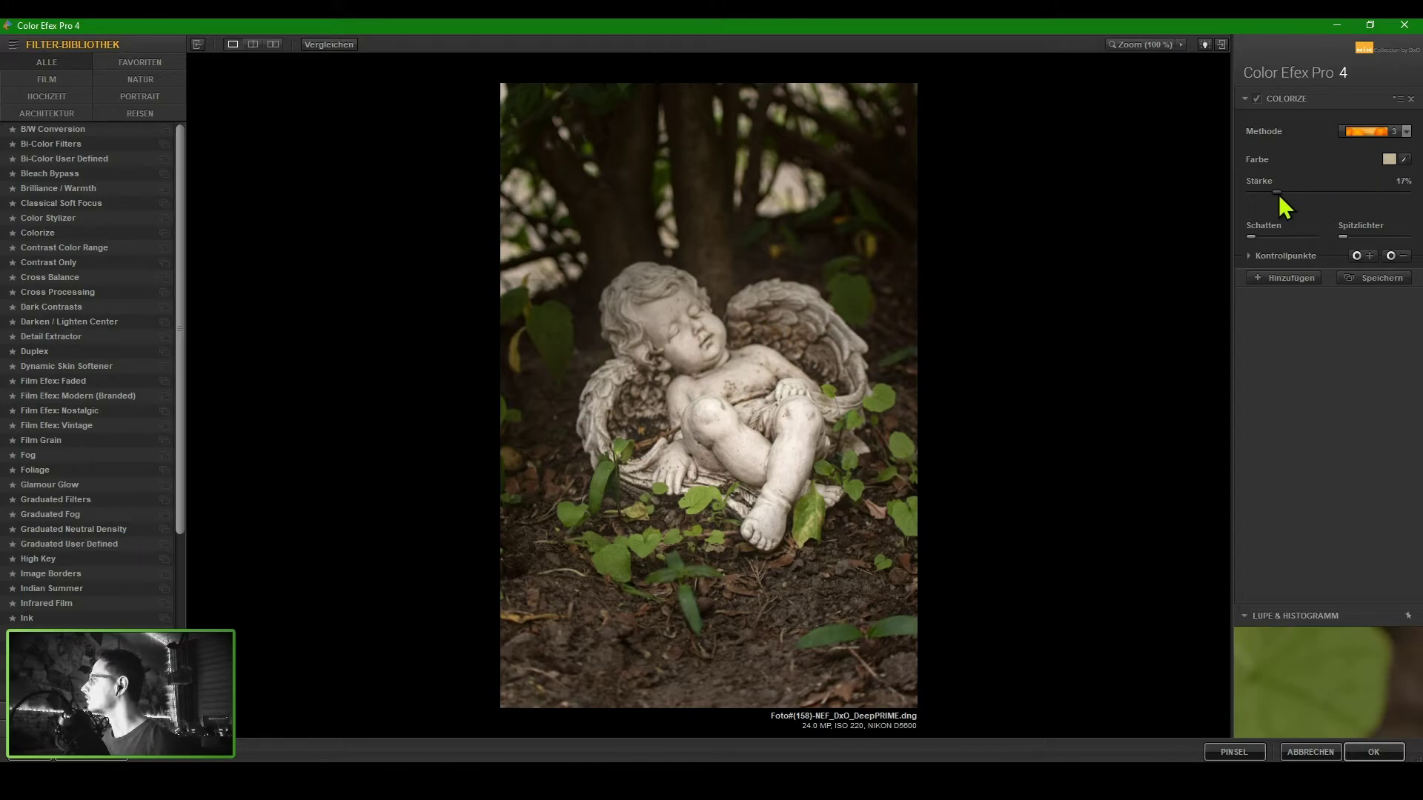
mouse_move(1278, 192)
mouse_down()
mouse_move(1365, 192)
mouse_move(1307, 213)
mouse_up()
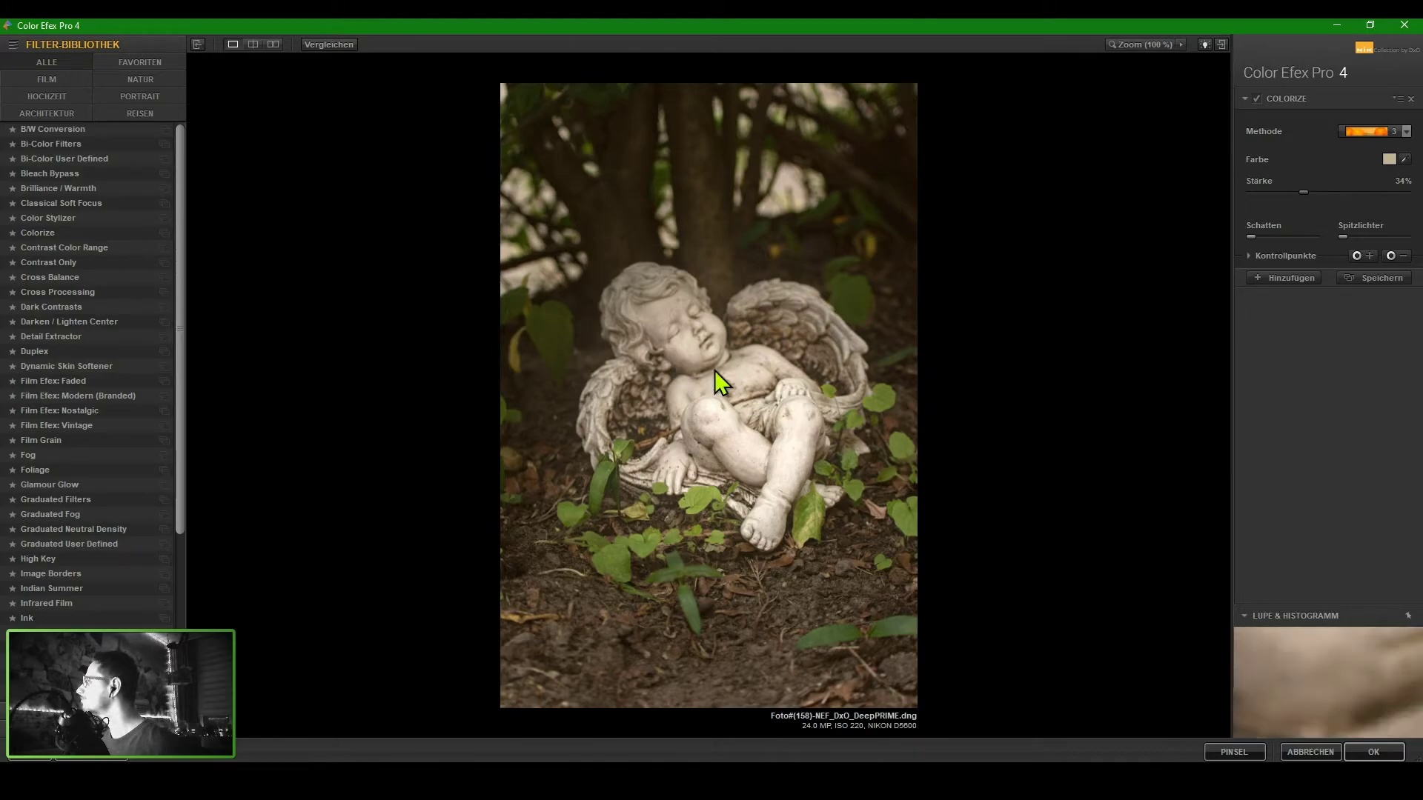
click(1277, 279)
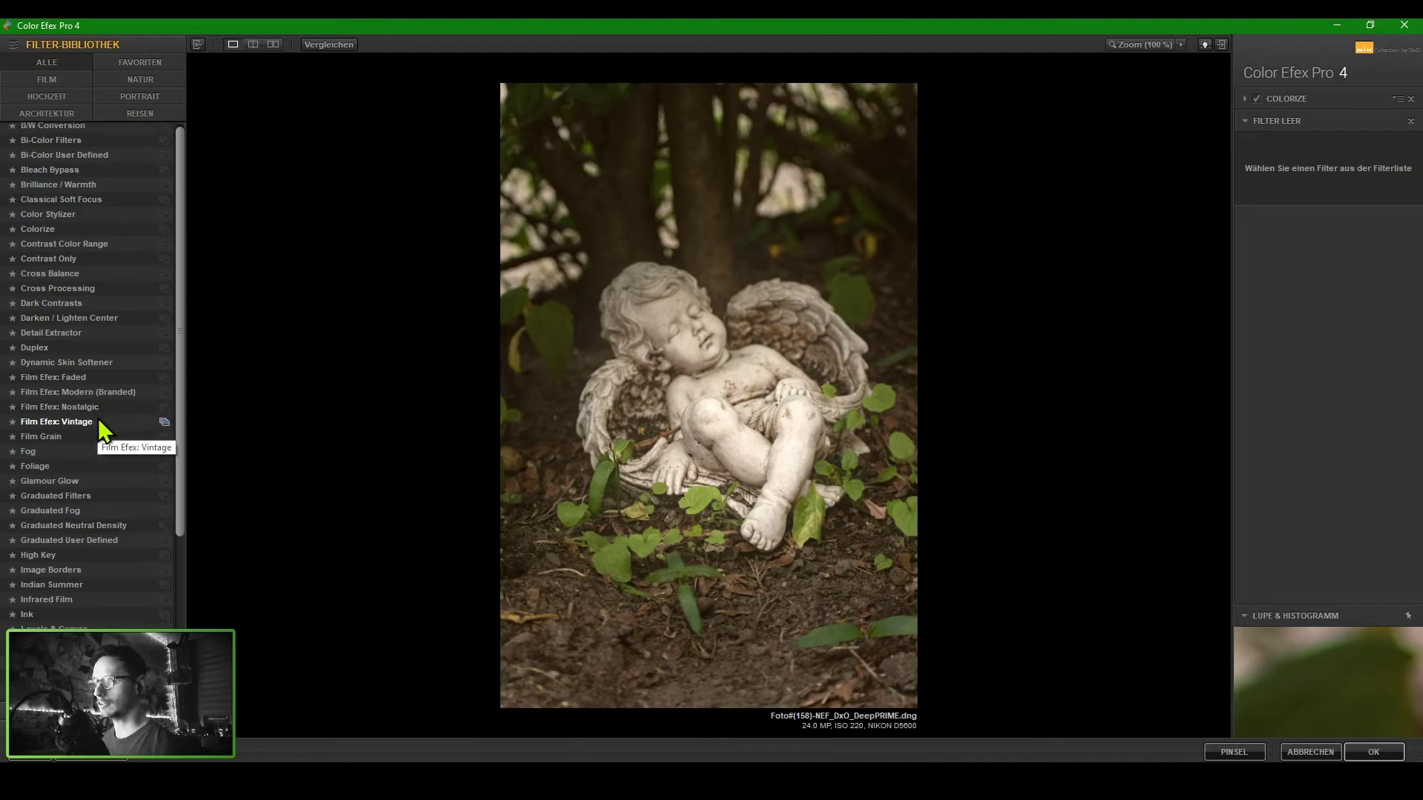
Add Film Efex: Vintage as the second filter with Wärme 25%, Vignette 36%, Körnung 500, Filmstärke 55%
scroll(96, 415, down, 2)
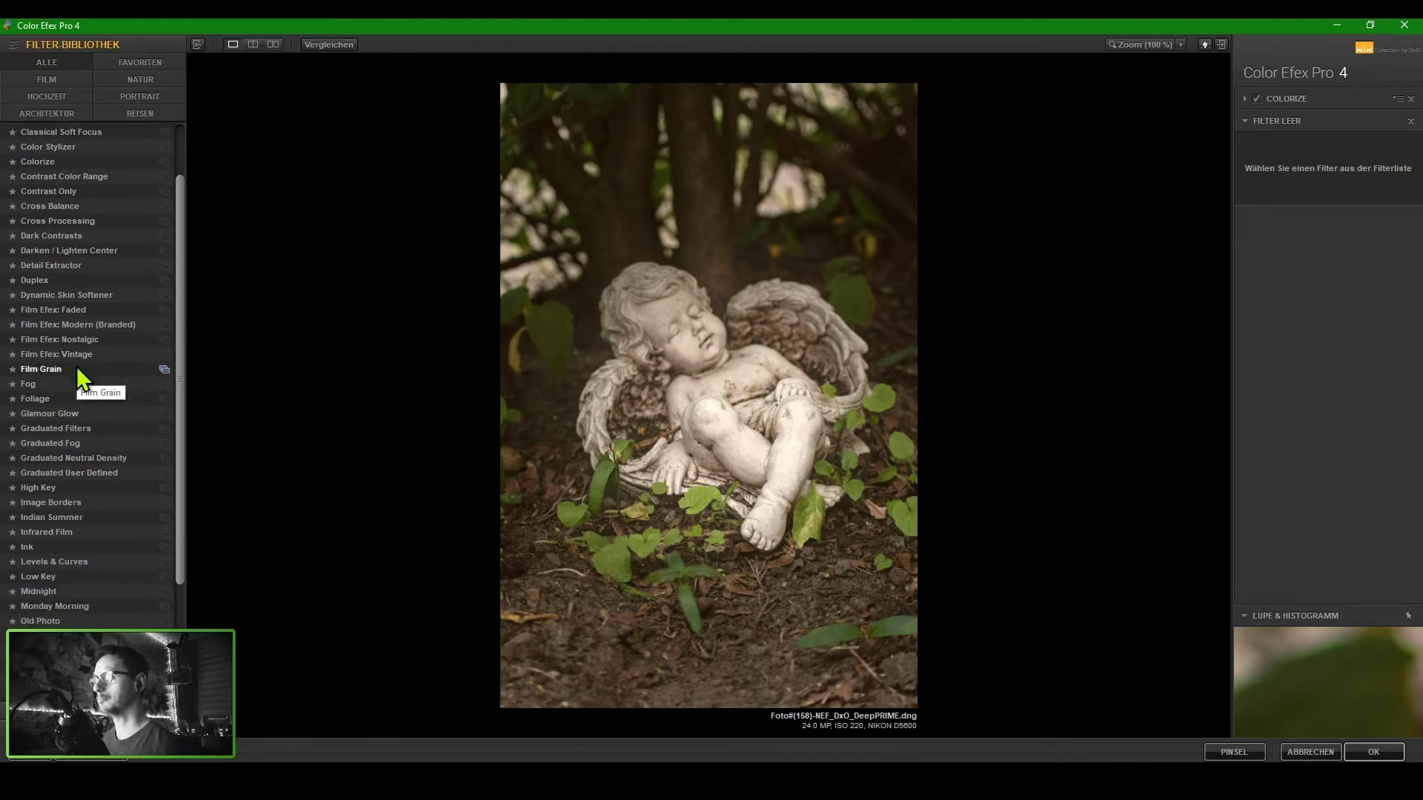
click(79, 356)
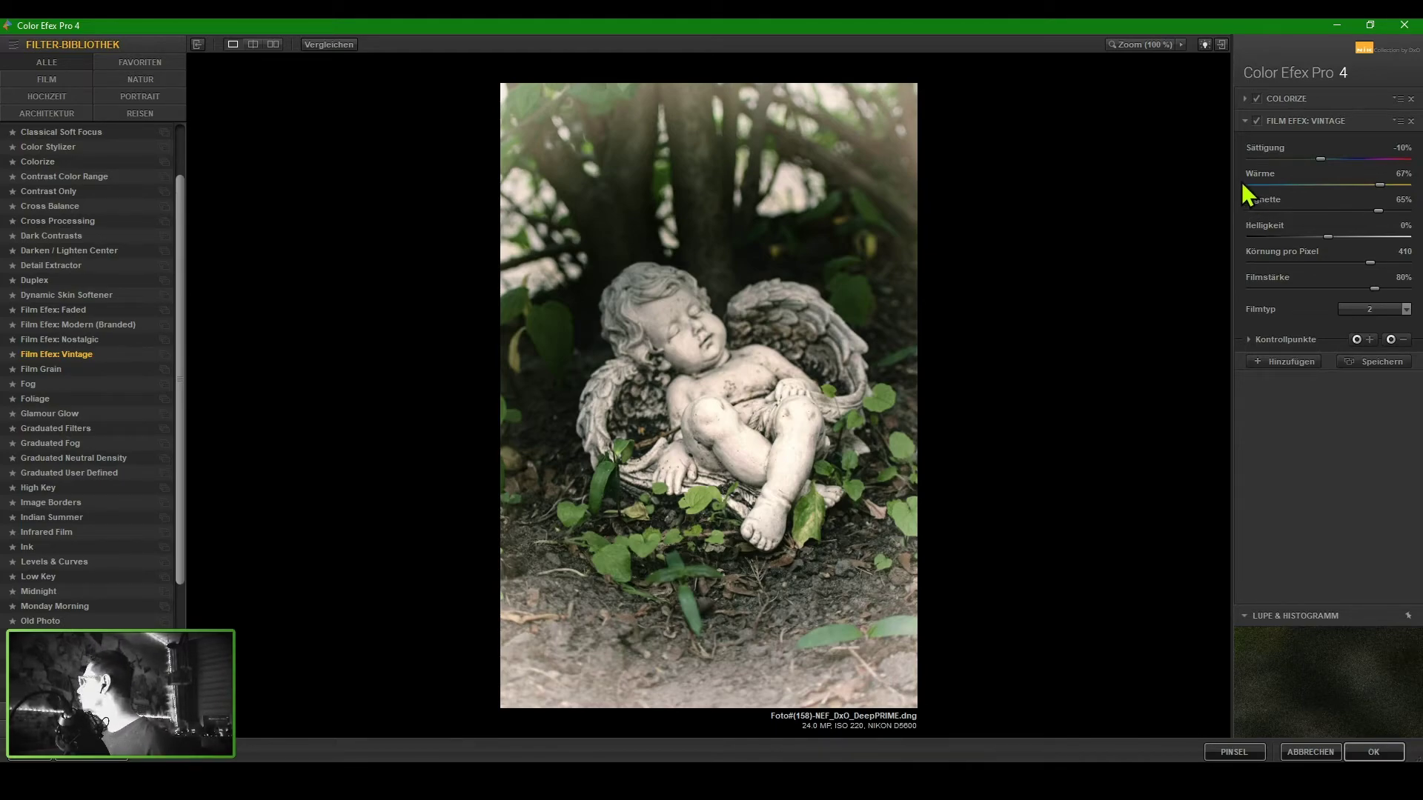
click(1332, 186)
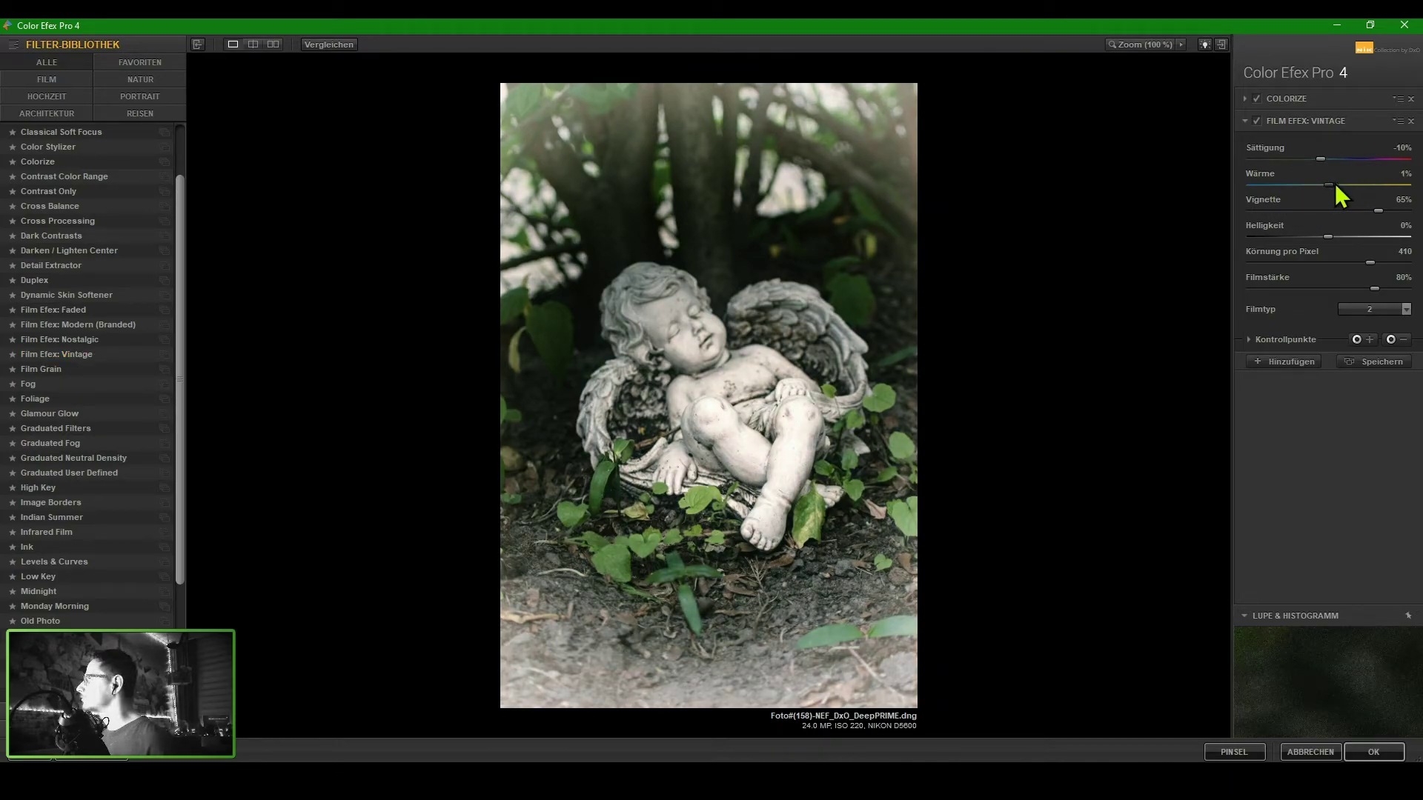
click(1306, 210)
drag(1306, 211, 1356, 211)
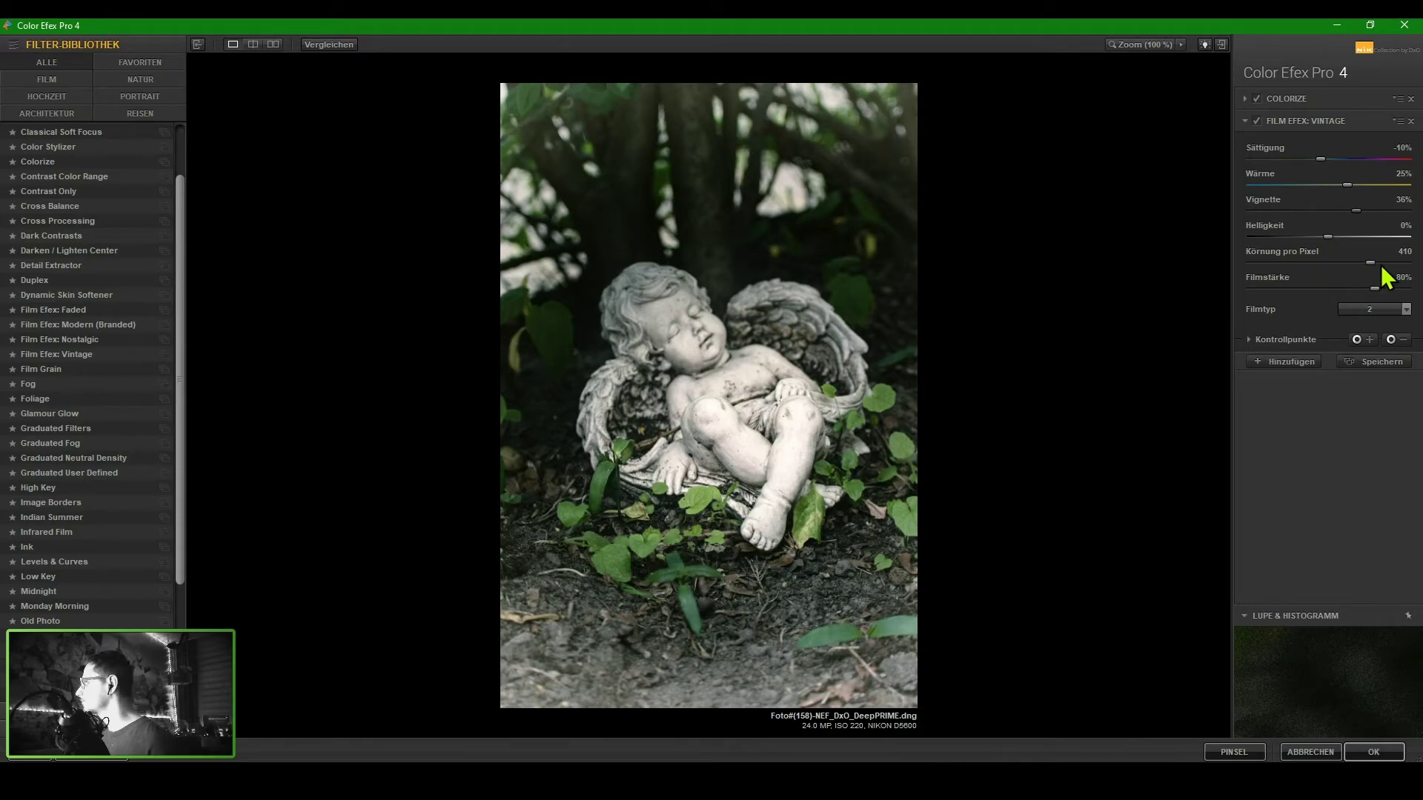
mouse_move(1369, 265)
mouse_down()
mouse_move(1256, 272)
mouse_move(1409, 264)
mouse_up()
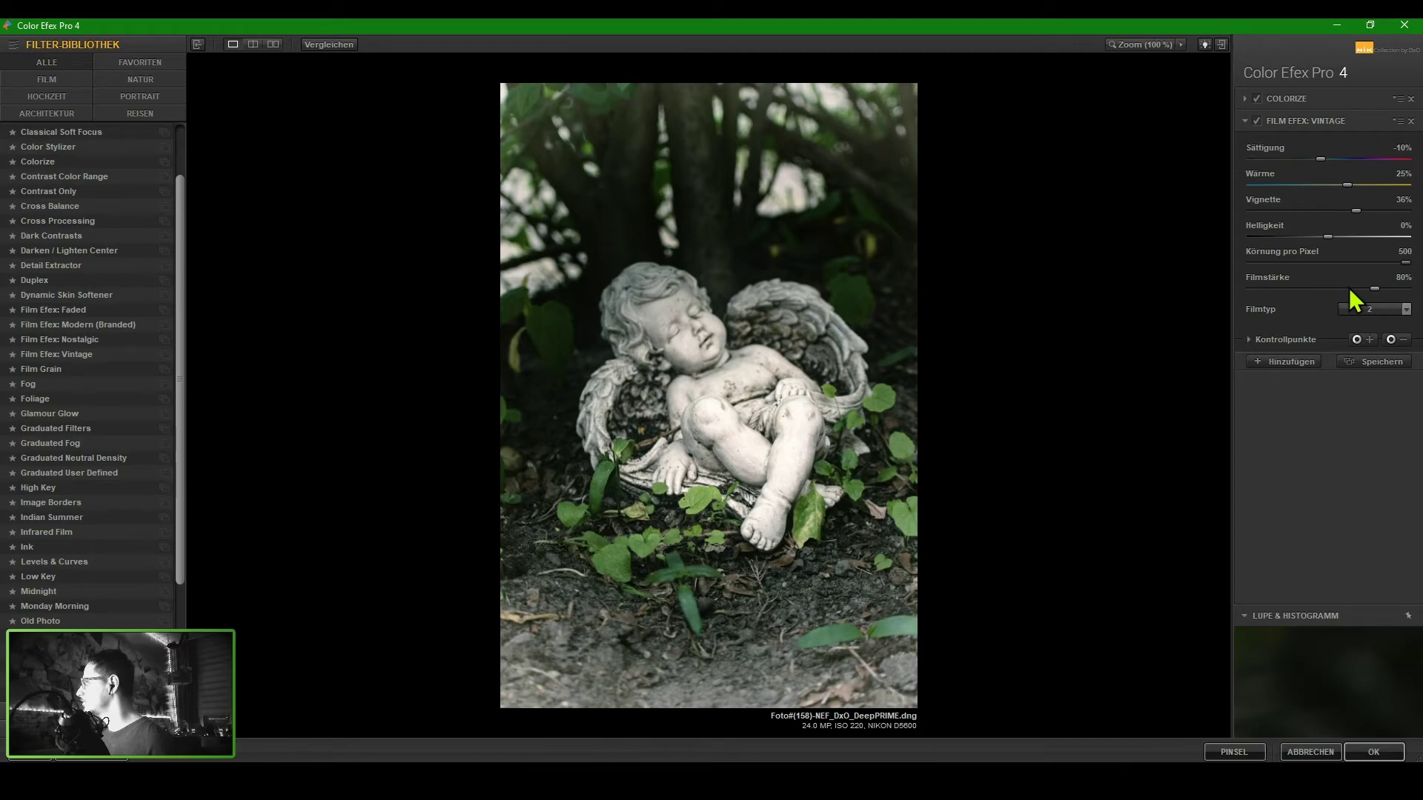
mouse_move(1373, 288)
mouse_down()
mouse_move(1312, 289)
mouse_move(1337, 295)
mouse_up()
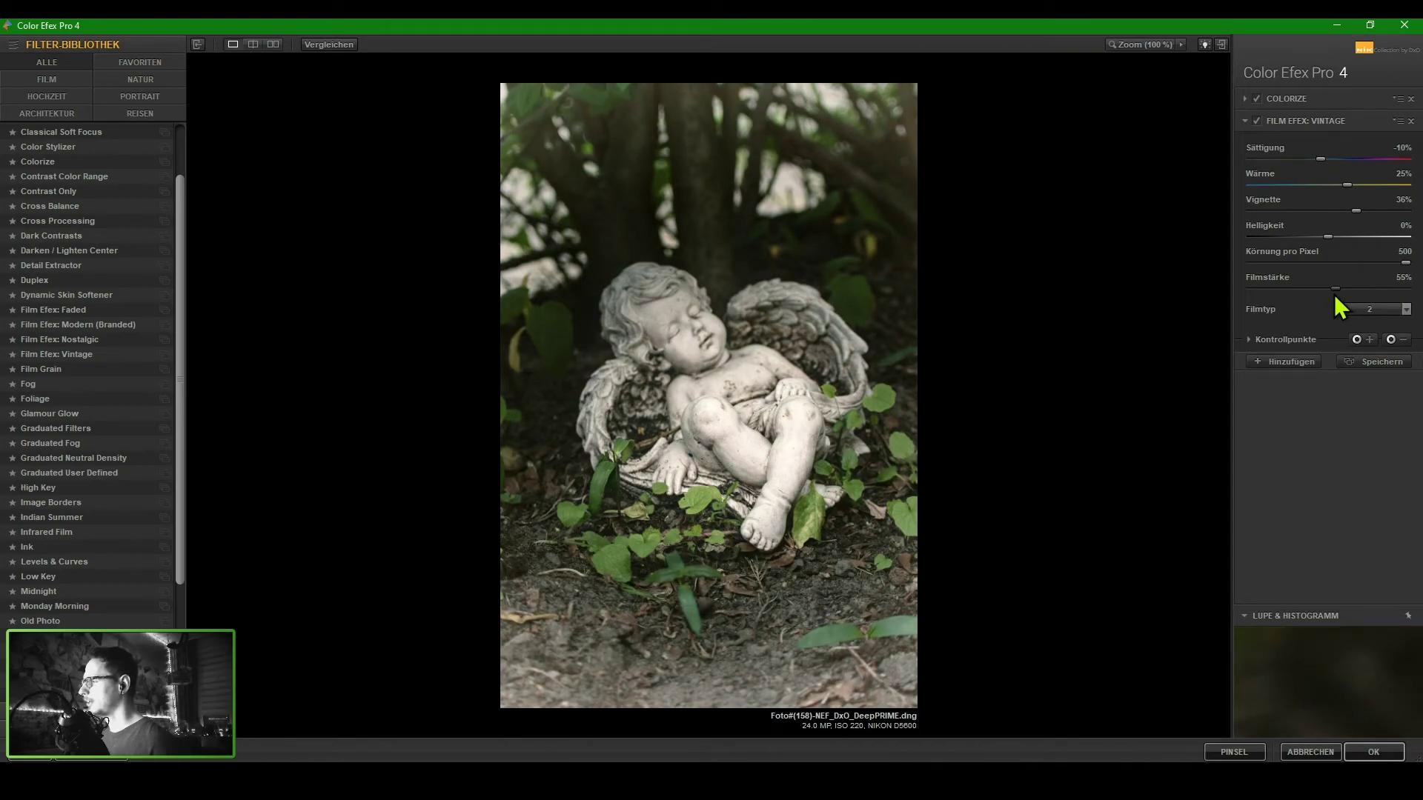
Compare several Filmtyp options in the Vintage filter and settle on film type 7
click(1402, 309)
click(1397, 326)
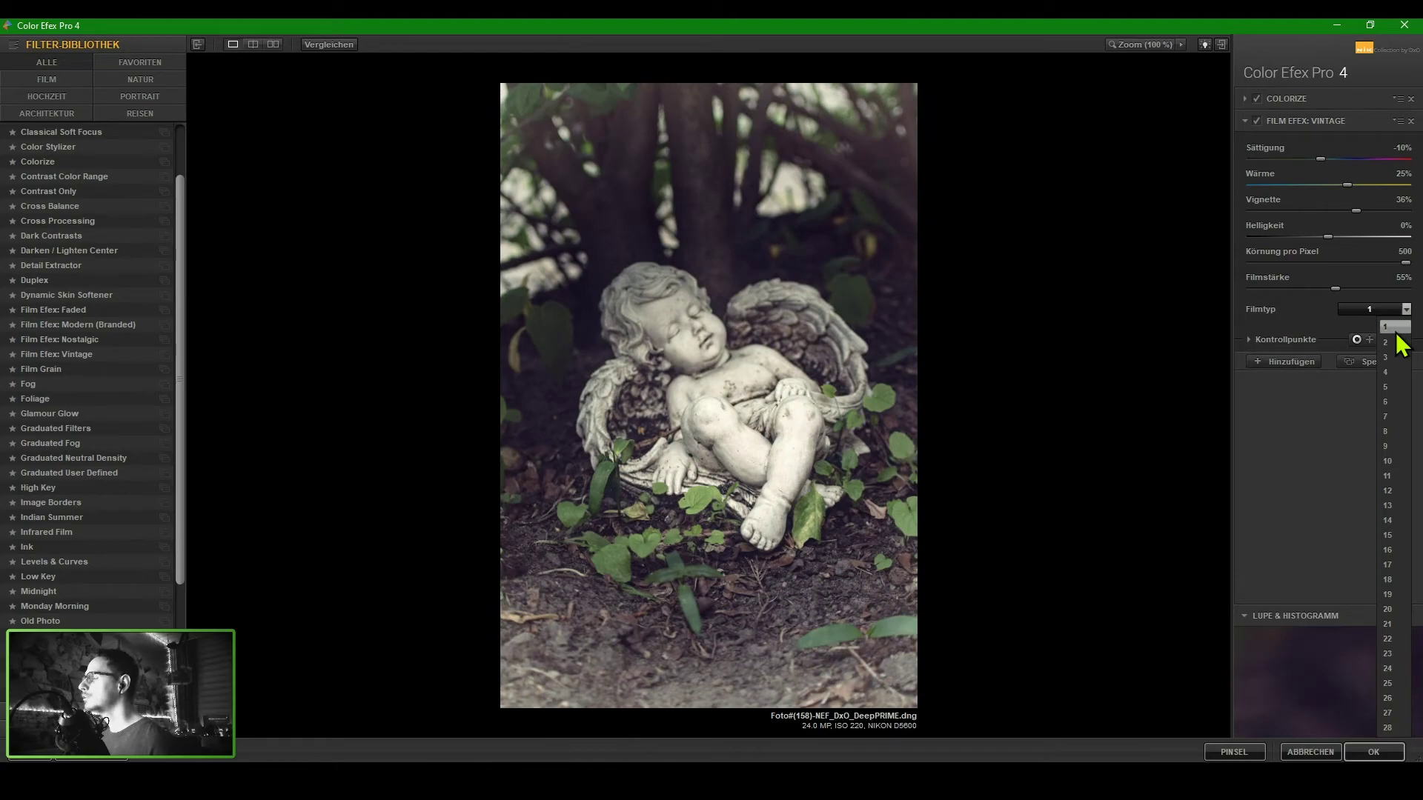
click(1397, 372)
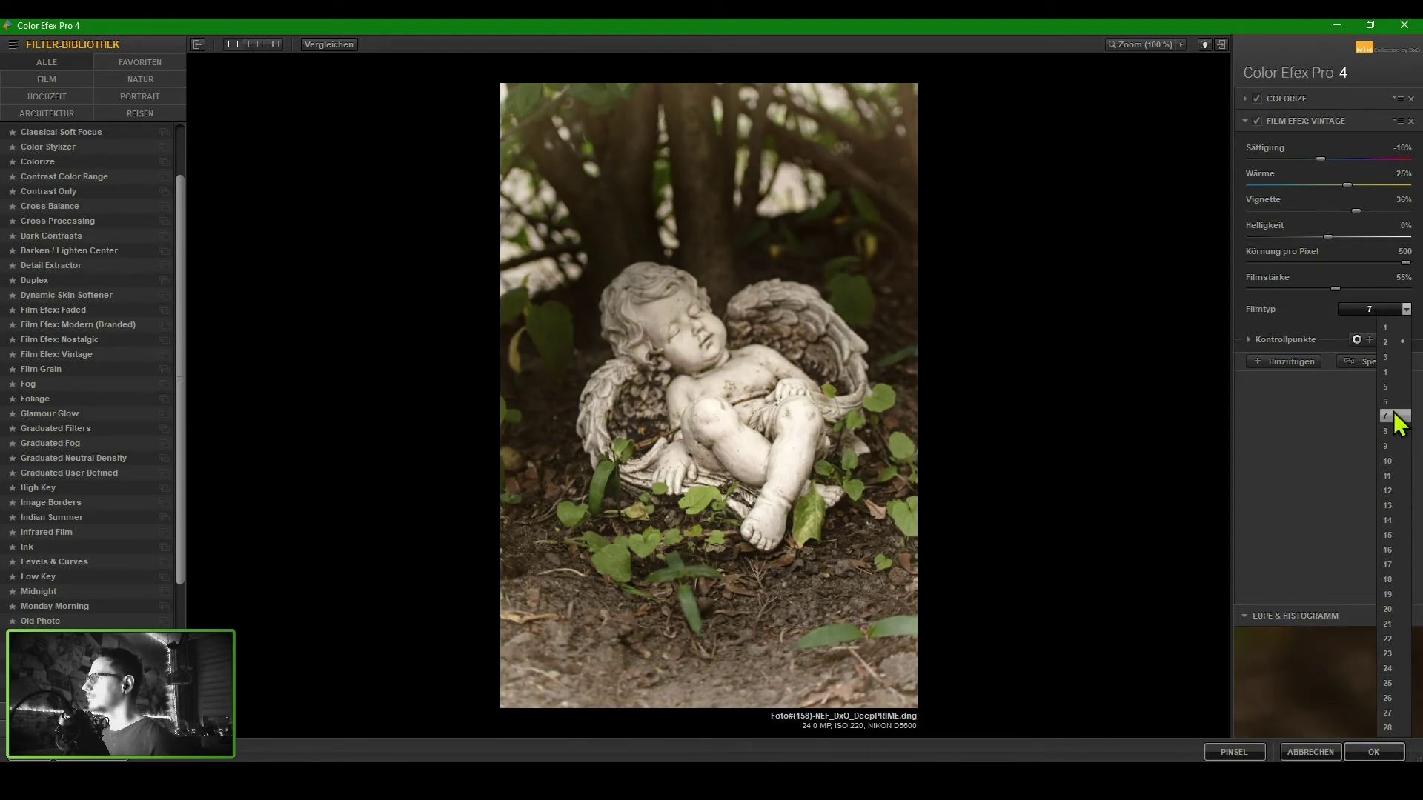
click(1396, 416)
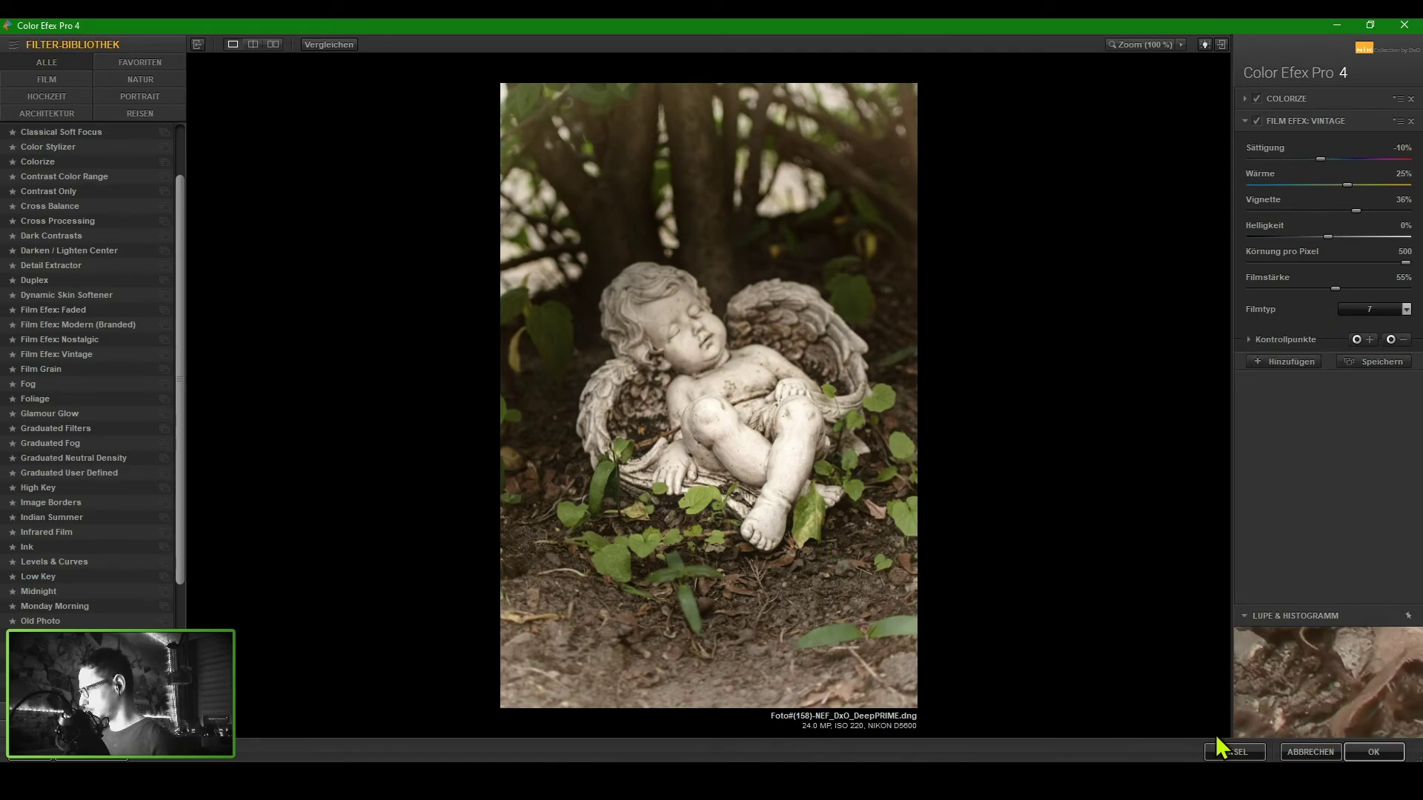
Apply the Color Efex result and delete Ebene 1 and Hintergrund, leaving only the Nik Collection layer
click(1375, 752)
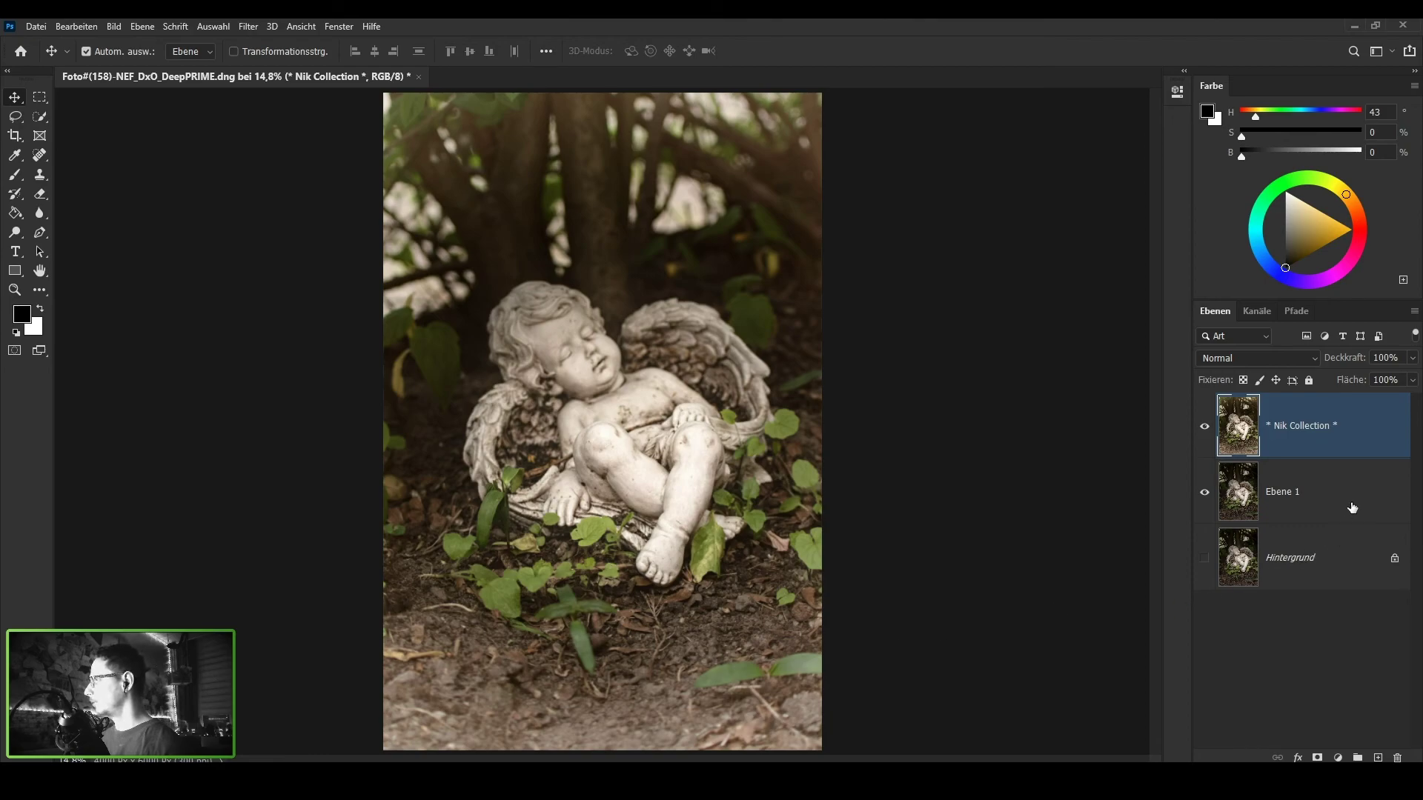
click(1333, 478)
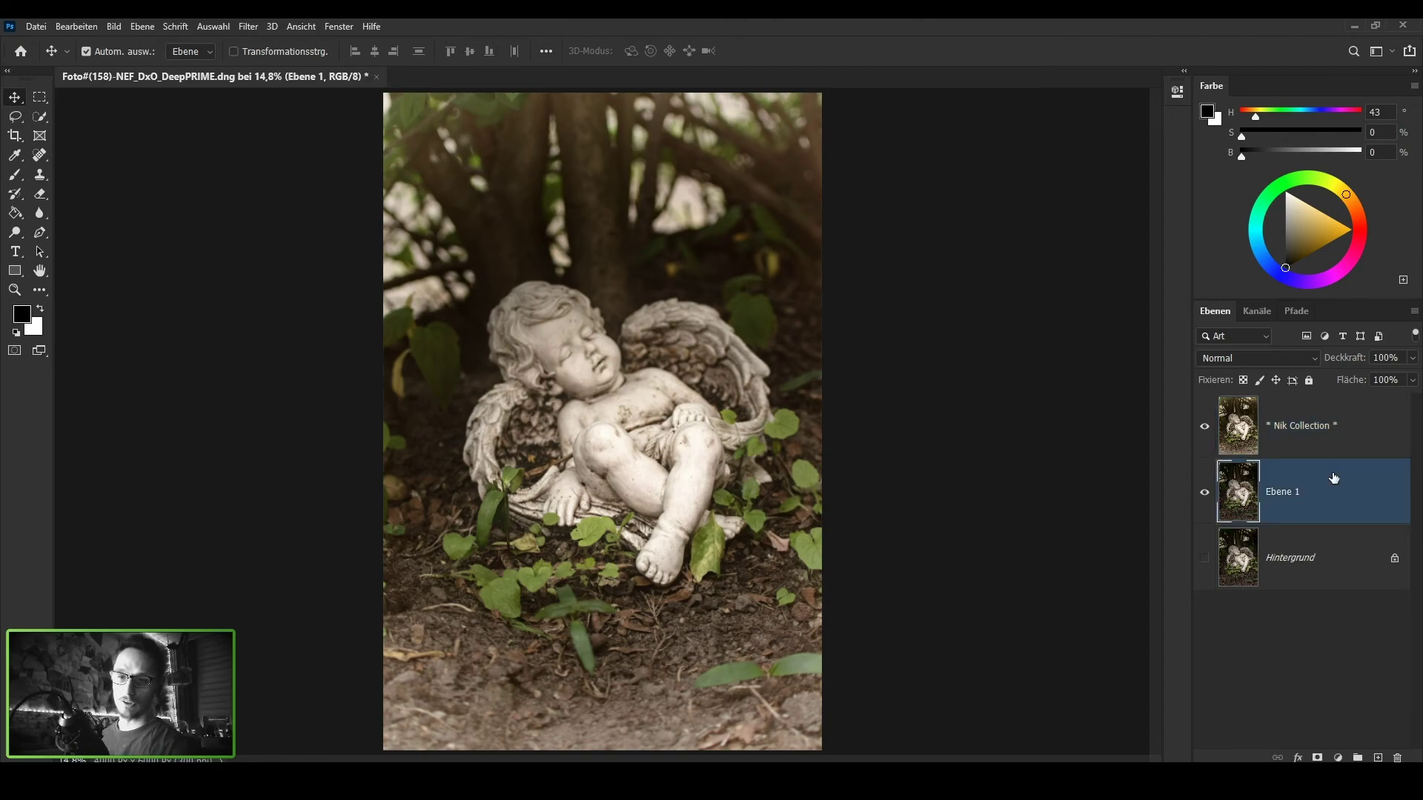
key(Delete)
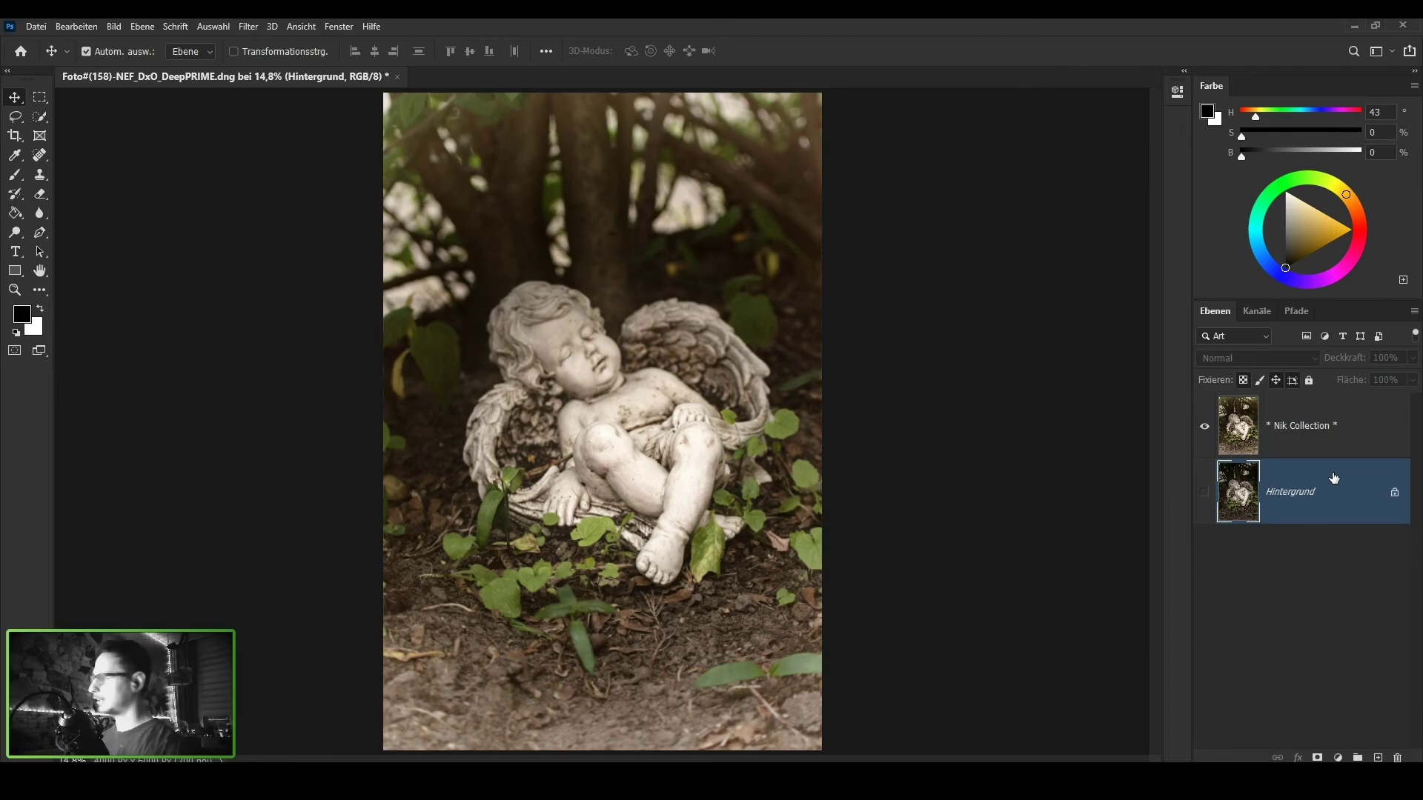
key(Delete)
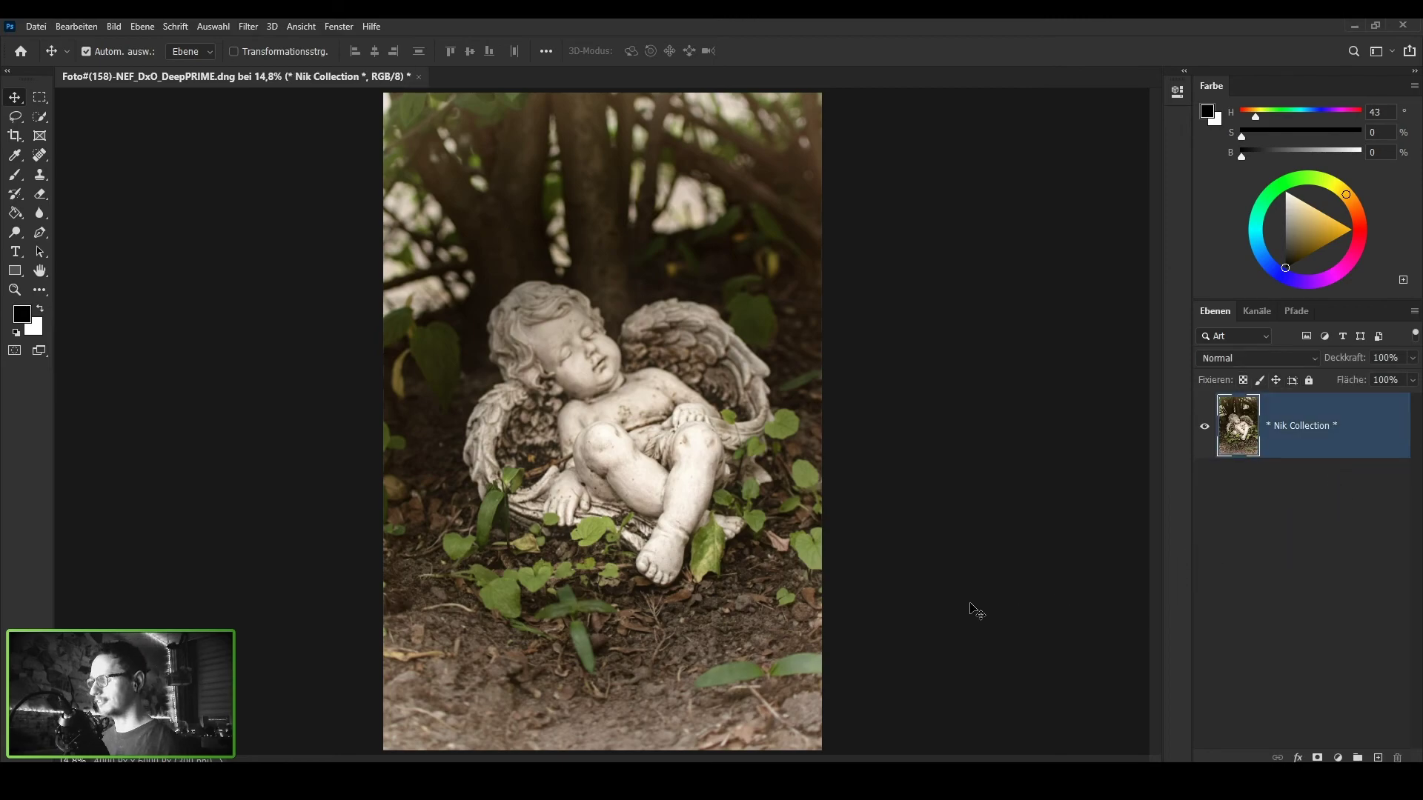